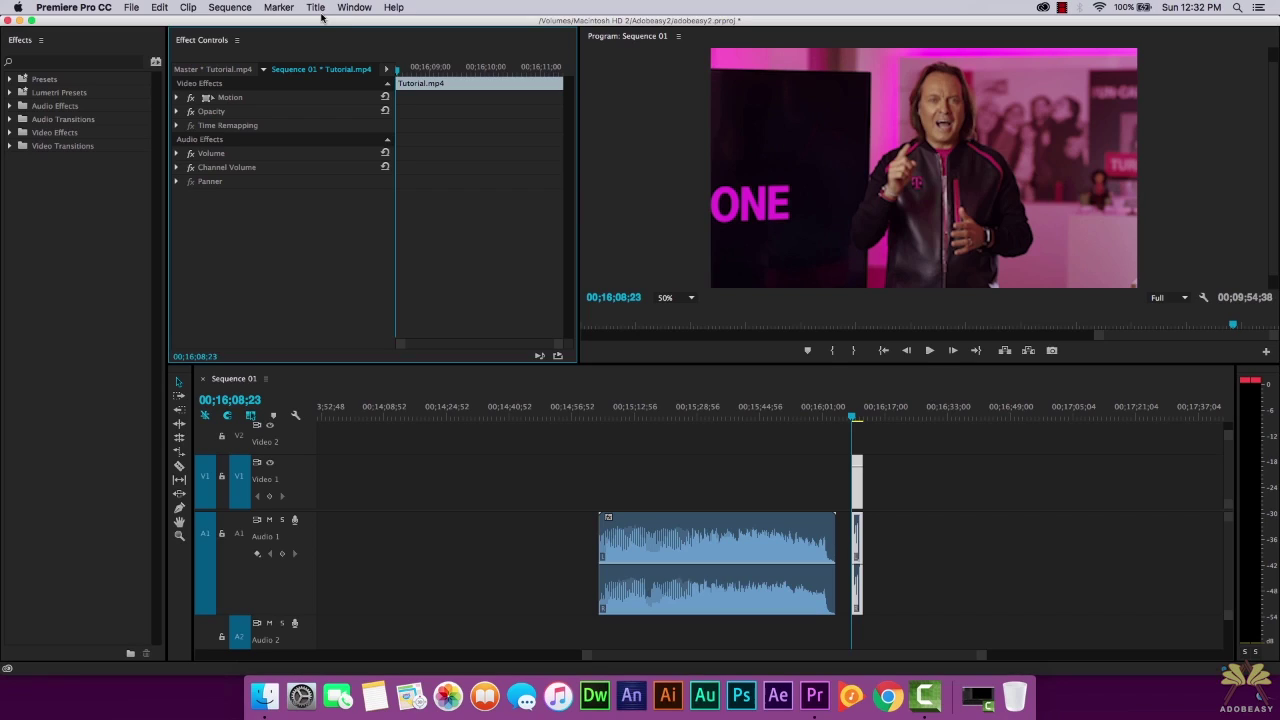
- Search the effects for color balance and apply the Color Balance video effect to the Tutorial.mp4 clip on Video 1
{"action": "left_click", "coordinate": [354, 8]}
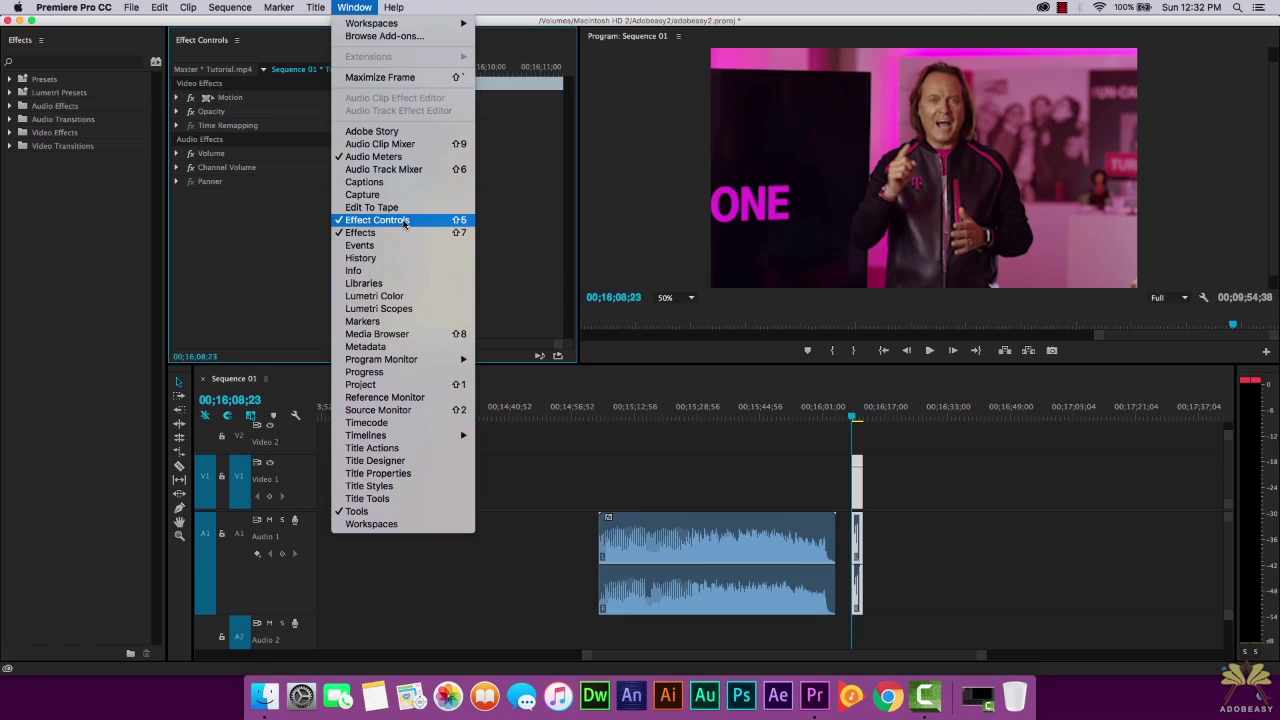
{"action": "left_click", "coordinate": [13, 50]}
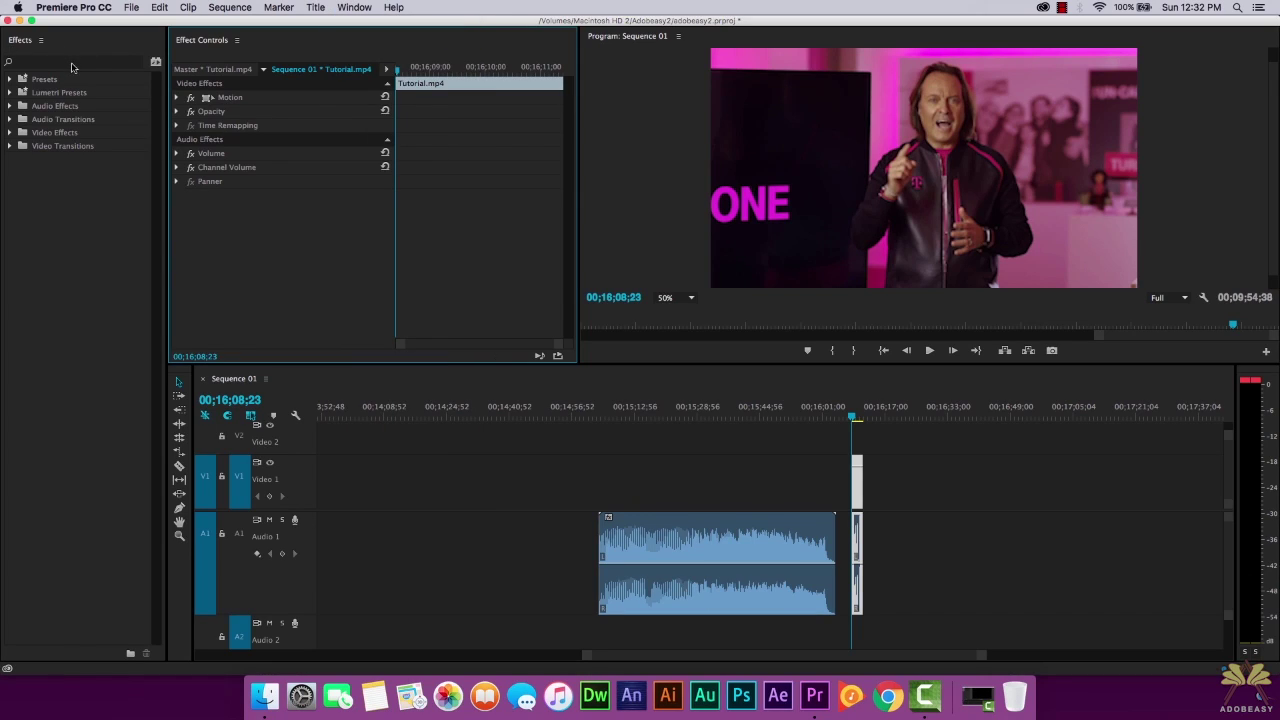
{"action": "left_click", "coordinate": [66, 63]}
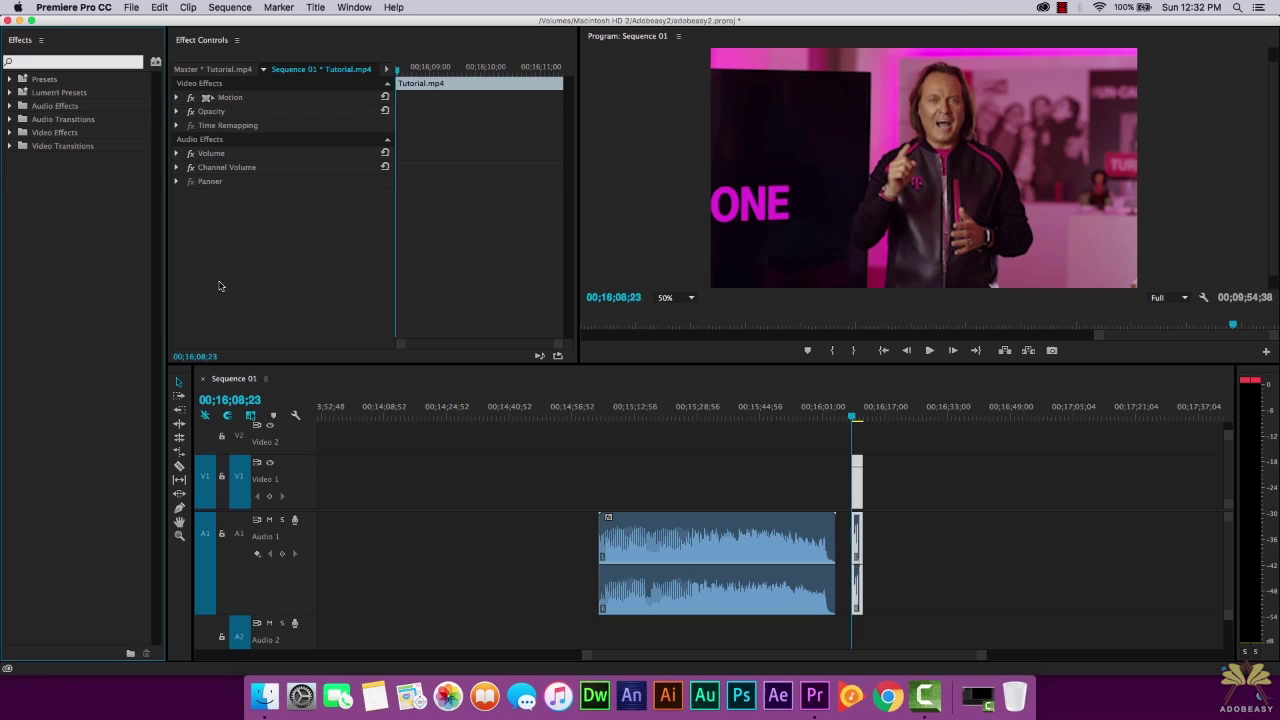
{"action": "type", "text": "color balance"}
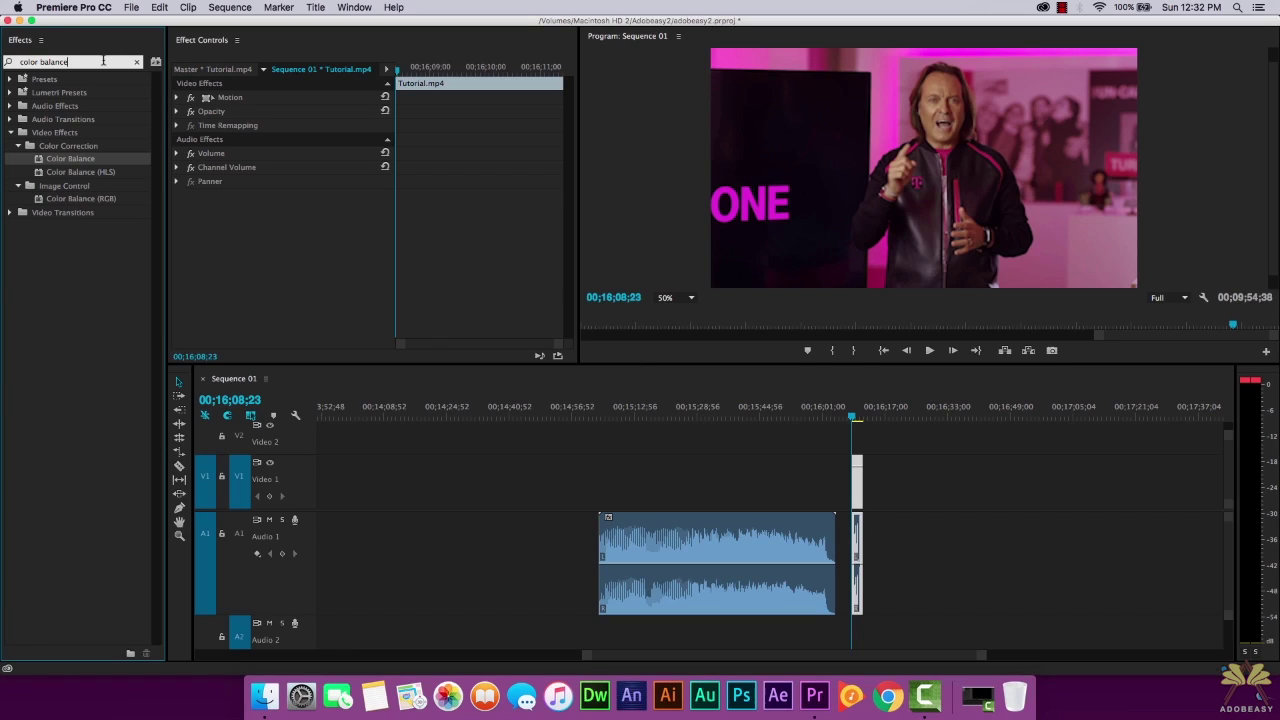
{"action": "left_click_drag", "start_coordinate": [66, 162], "coordinate": [856, 482]}
- Set the Color Balance shadows on the clip to -95 for red and -100 for green
{"action": "left_click", "coordinate": [288, 167]}
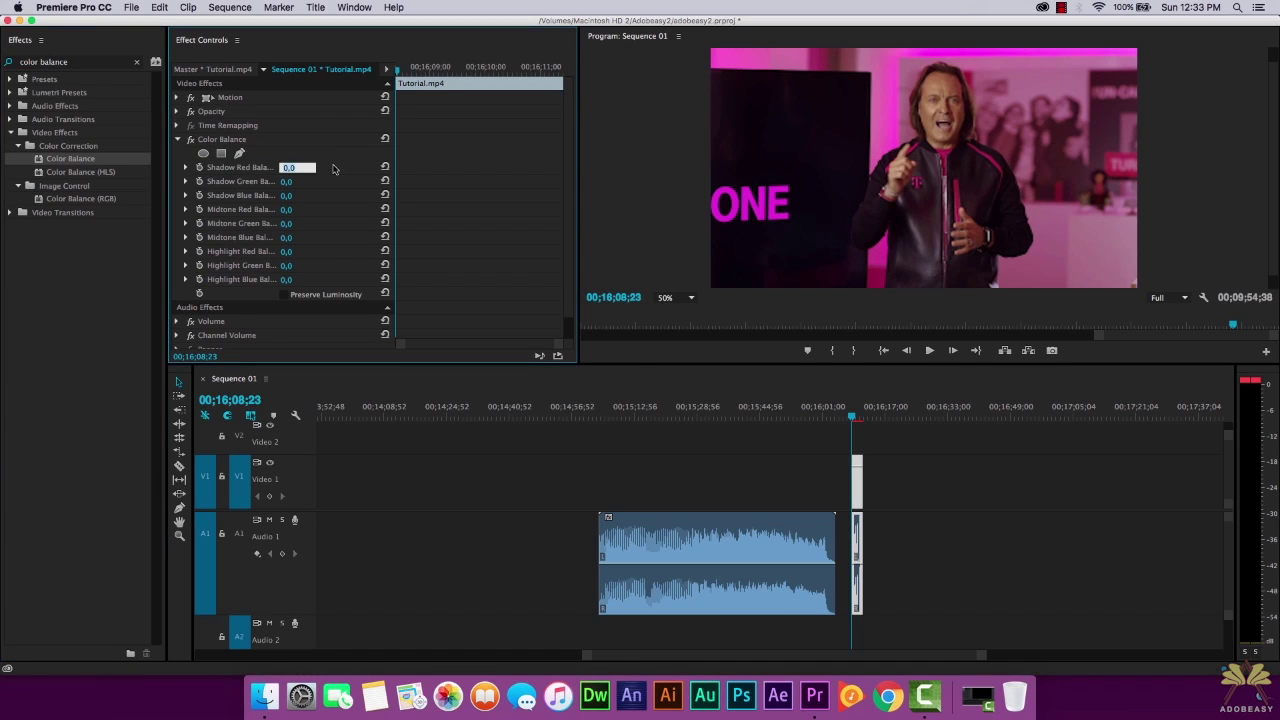
{"action": "key", "text": "BackSpace"}
{"action": "type", "text": "-95"}
{"action": "key", "text": "Return"}
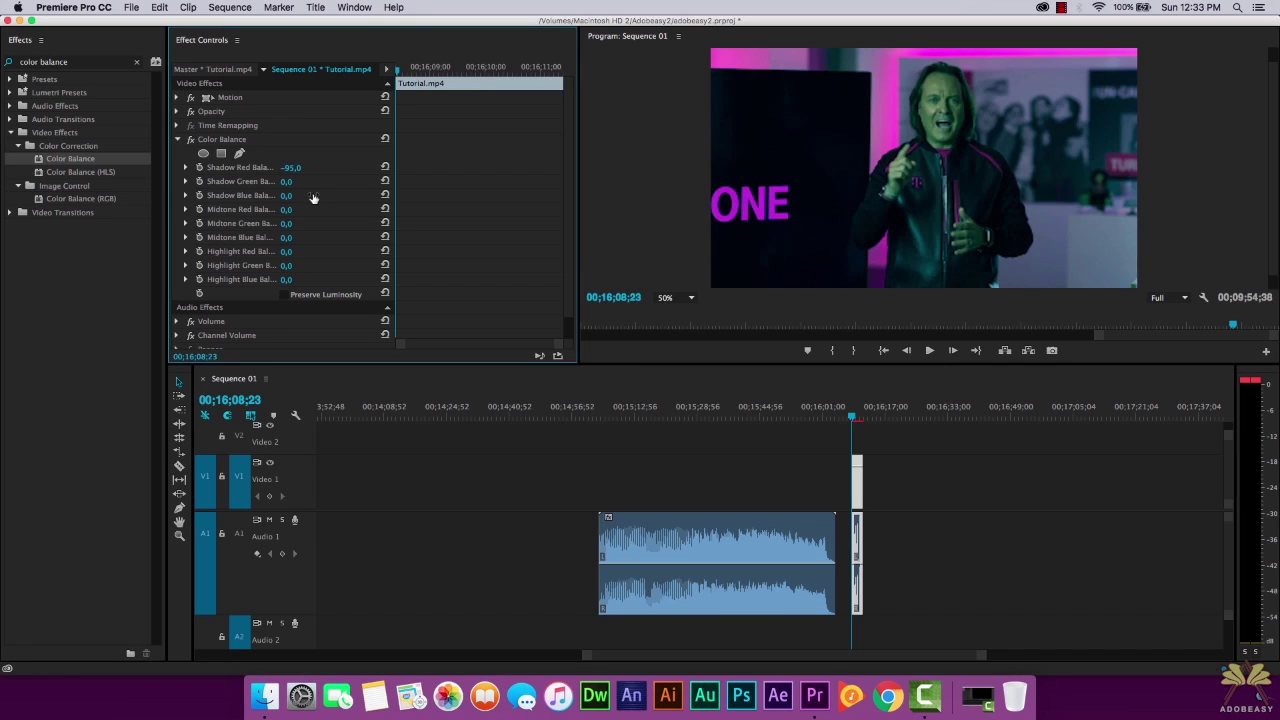
{"action": "left_click", "coordinate": [287, 182]}
{"action": "type", "text": "-100"}
{"action": "key", "text": "Return"}
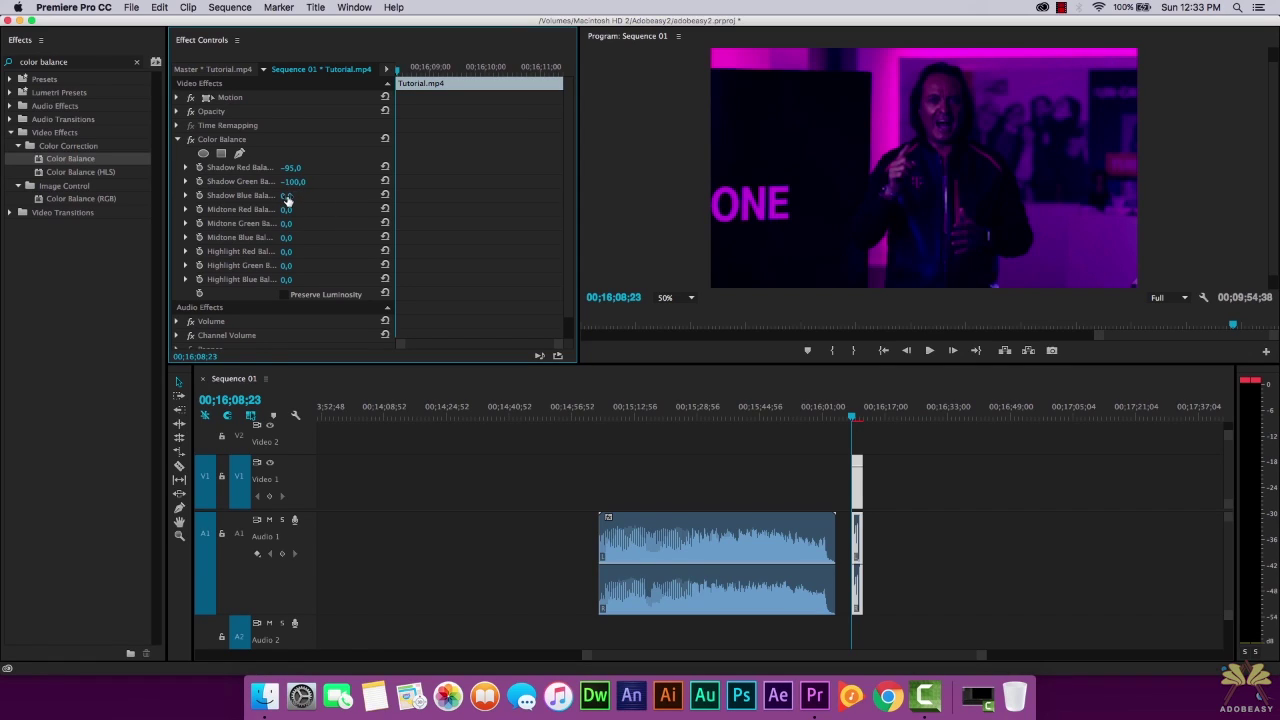
{"action": "left_click", "coordinate": [287, 196]}
{"action": "key", "text": "Return"}
- Set the Color Balance midtones to -100 for red, 100 for green and -100 for blue
{"action": "left_click", "coordinate": [288, 211]}
{"action": "type", "text": "-100"}
{"action": "left_click", "coordinate": [288, 224]}
{"action": "type", "text": "100"}
{"action": "key", "text": "Return"}
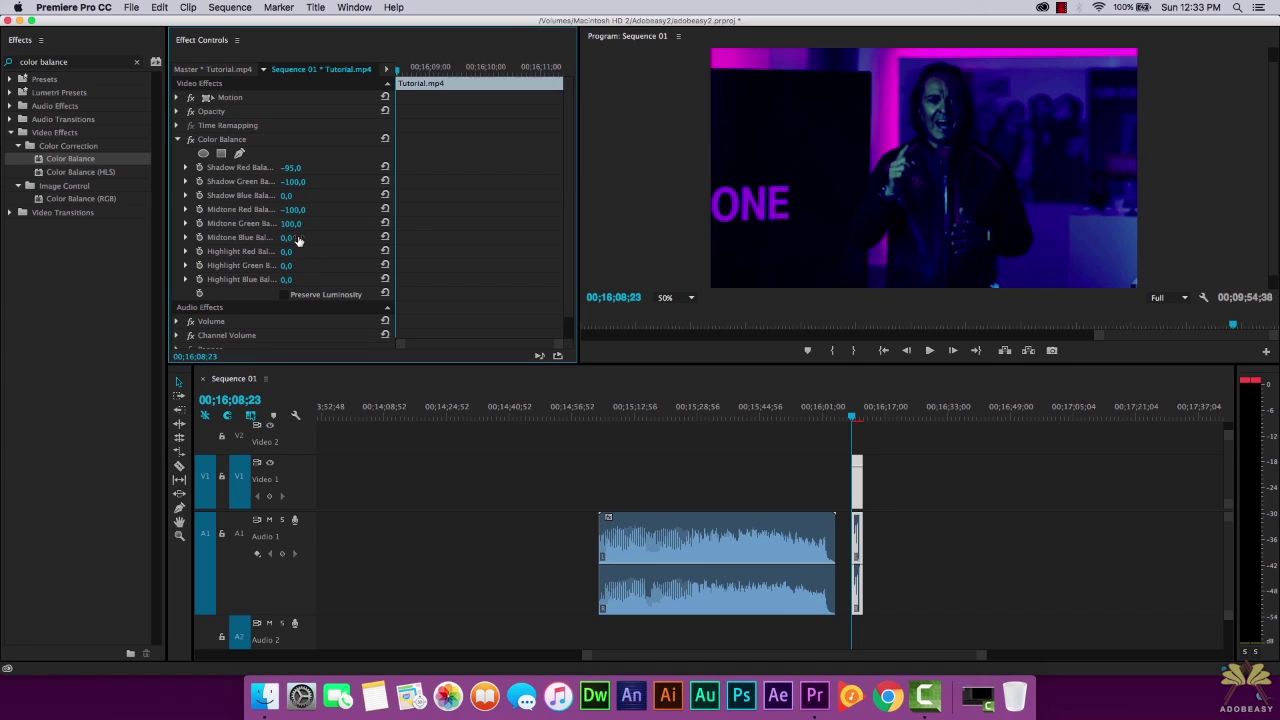
{"action": "left_click", "coordinate": [289, 238]}
{"action": "type", "text": "-100"}
{"action": "key", "text": "Return"}
- Set the Color Balance highlight red balance to -100
{"action": "left_click", "coordinate": [293, 251]}
{"action": "type", "text": "-100"}
{"action": "key", "text": "Return"}
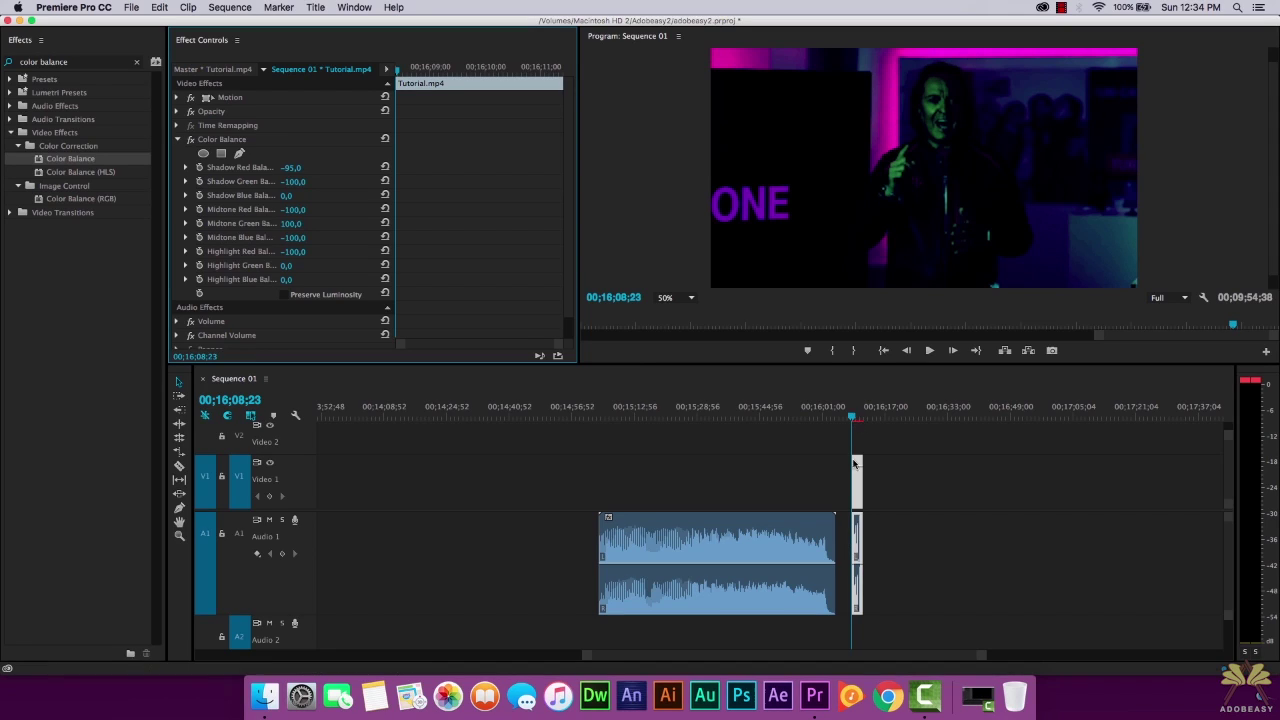
- Try to slow the Tutorial.mp4 clip to 70% speed and play it back
{"action": "right_click", "coordinate": [856, 497]}
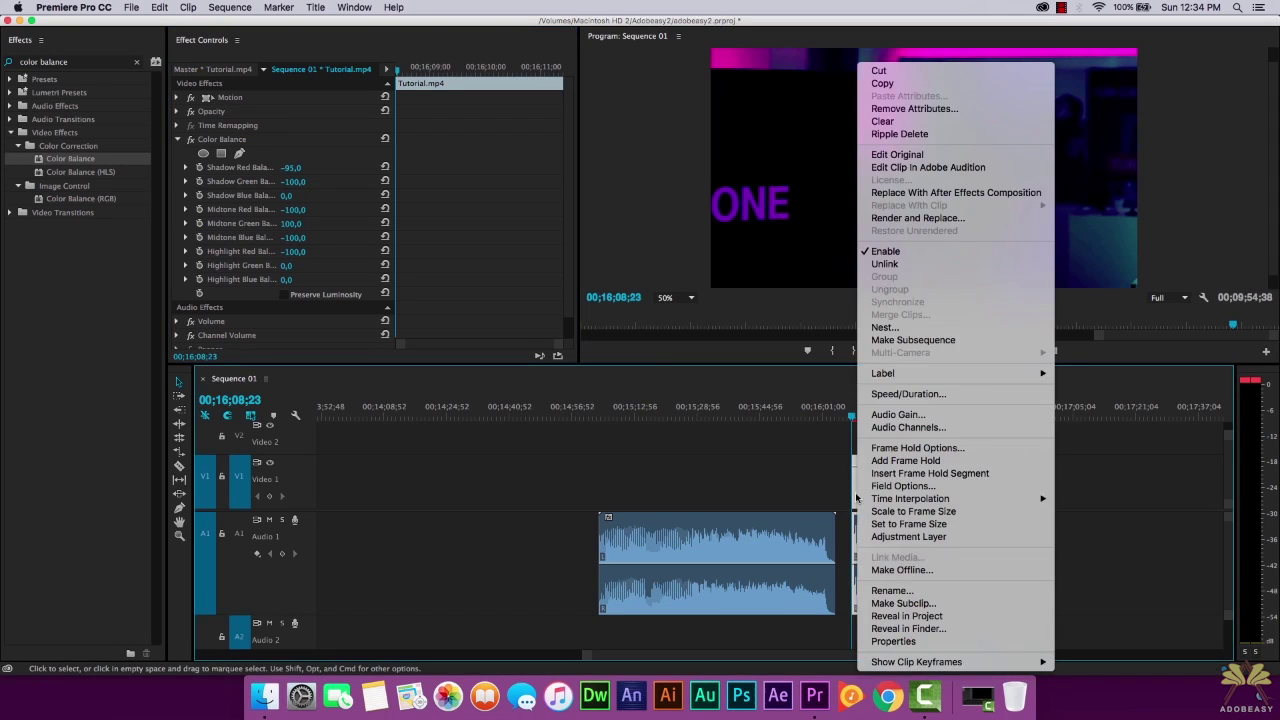
{"action": "left_click", "coordinate": [966, 395]}
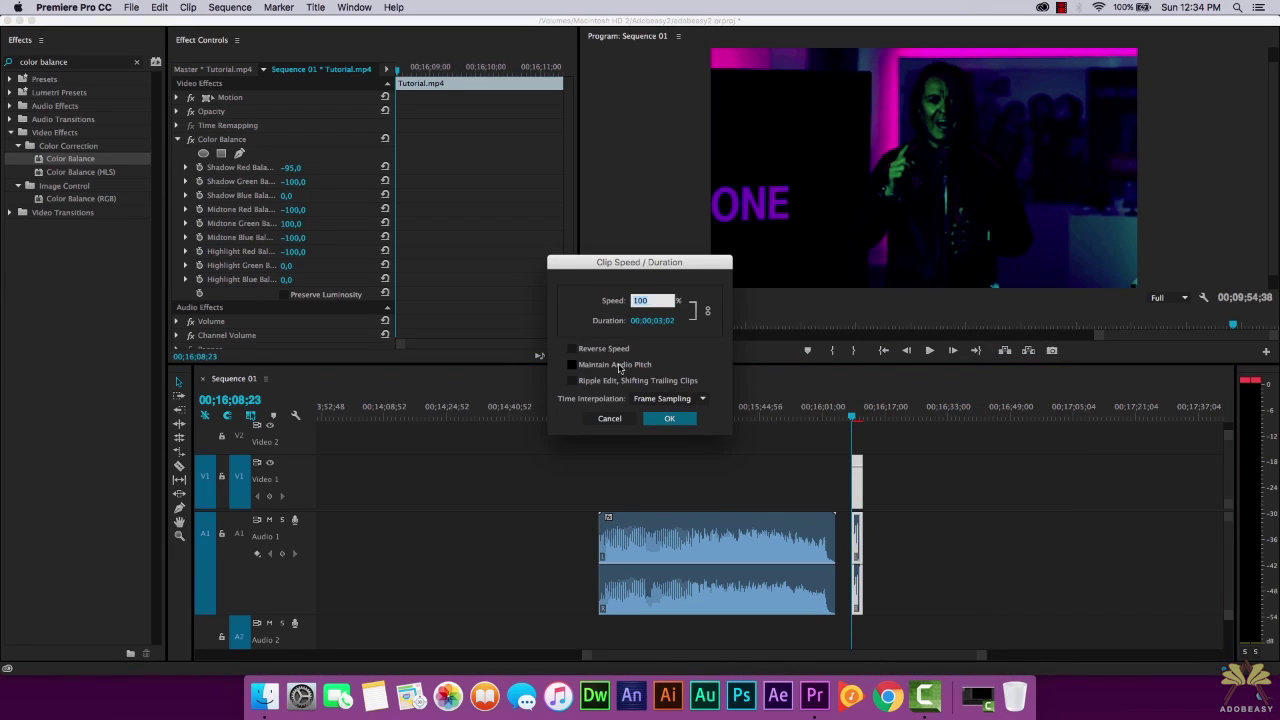
{"action": "key", "text": "BackSpace"}
{"action": "type", "text": "70"}
{"action": "key", "text": "Return"}
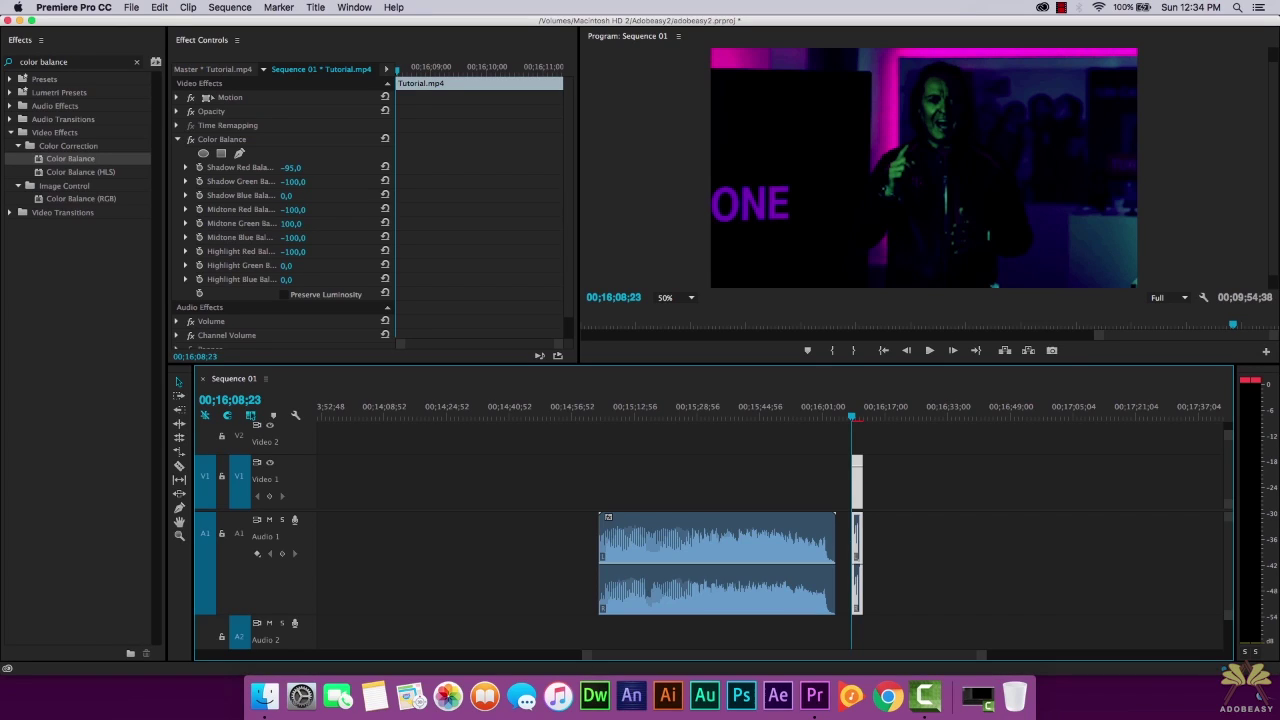
{"action": "key", "text": "space"}
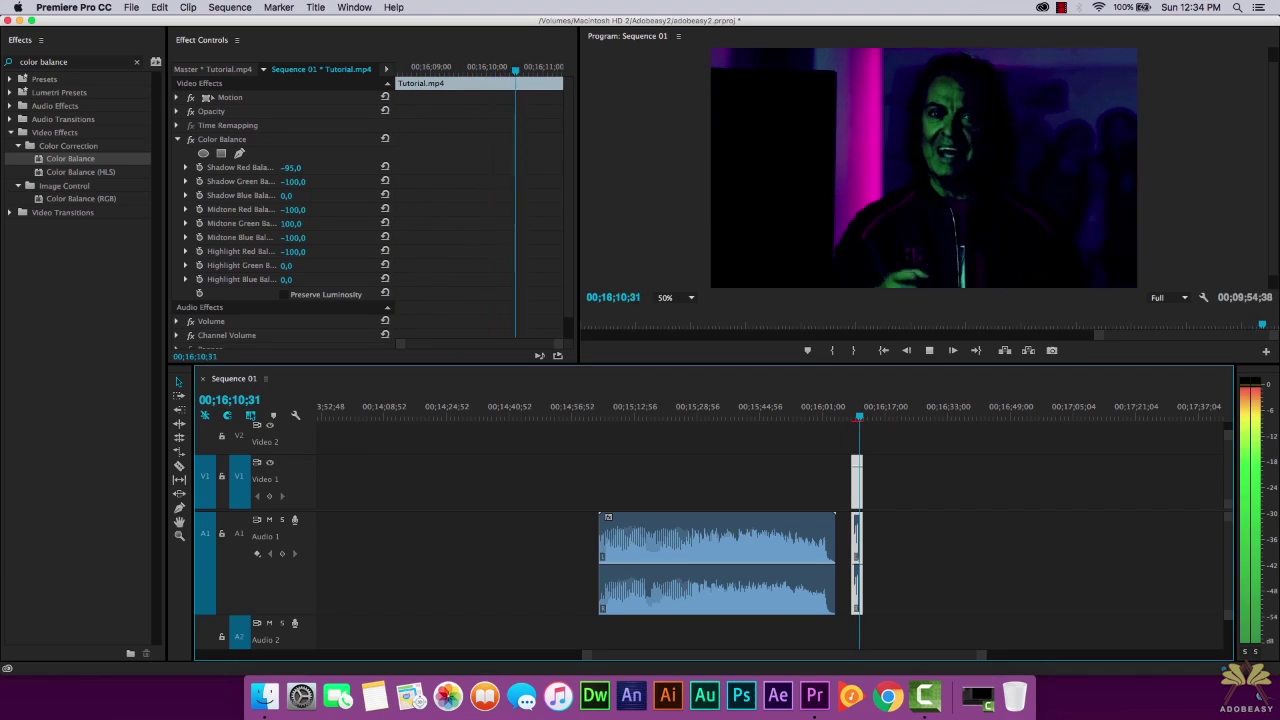
{"action": "key", "text": "space"}
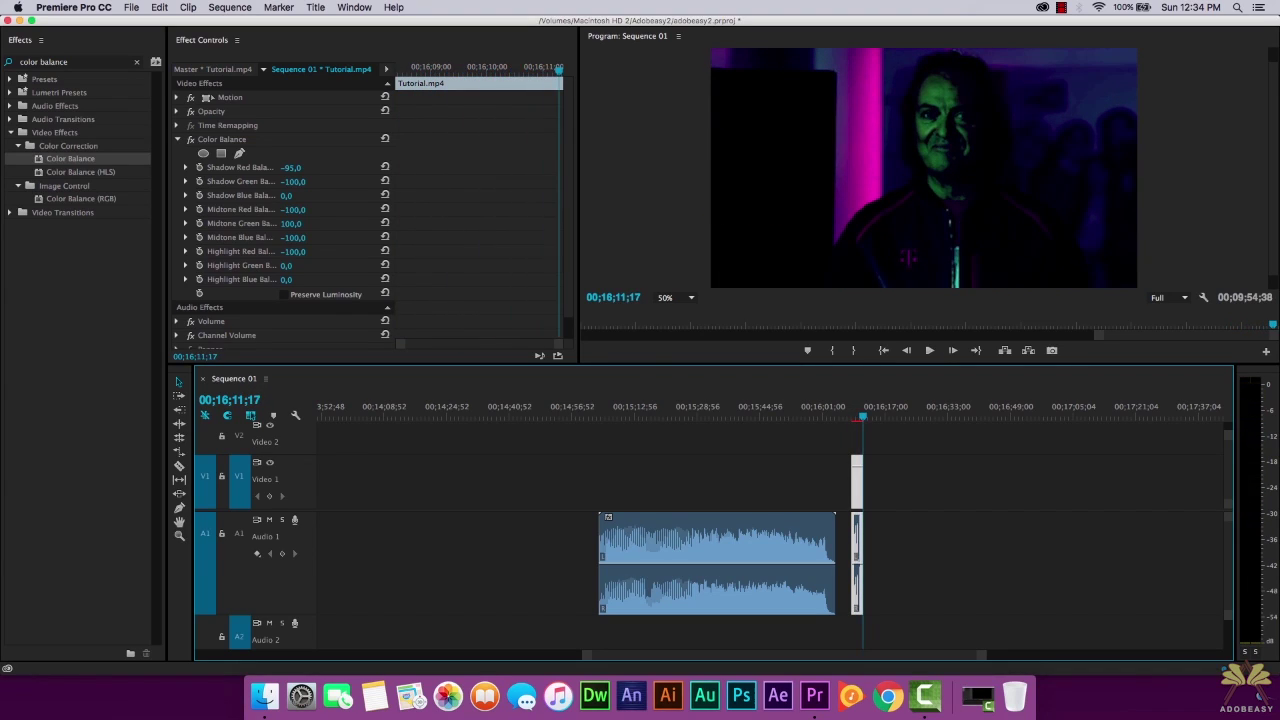
- Set the Tutorial.mp4 clip's speed to 70% and preview the slowed clip from its start
{"action": "right_click", "coordinate": [857, 485]}
{"action": "left_click", "coordinate": [893, 395]}
{"action": "key", "text": "BackSpace"}
{"action": "type", "text": "70"}
{"action": "key", "text": "Return"}
{"action": "left_click", "coordinate": [855, 418]}
{"action": "key", "text": "space"}
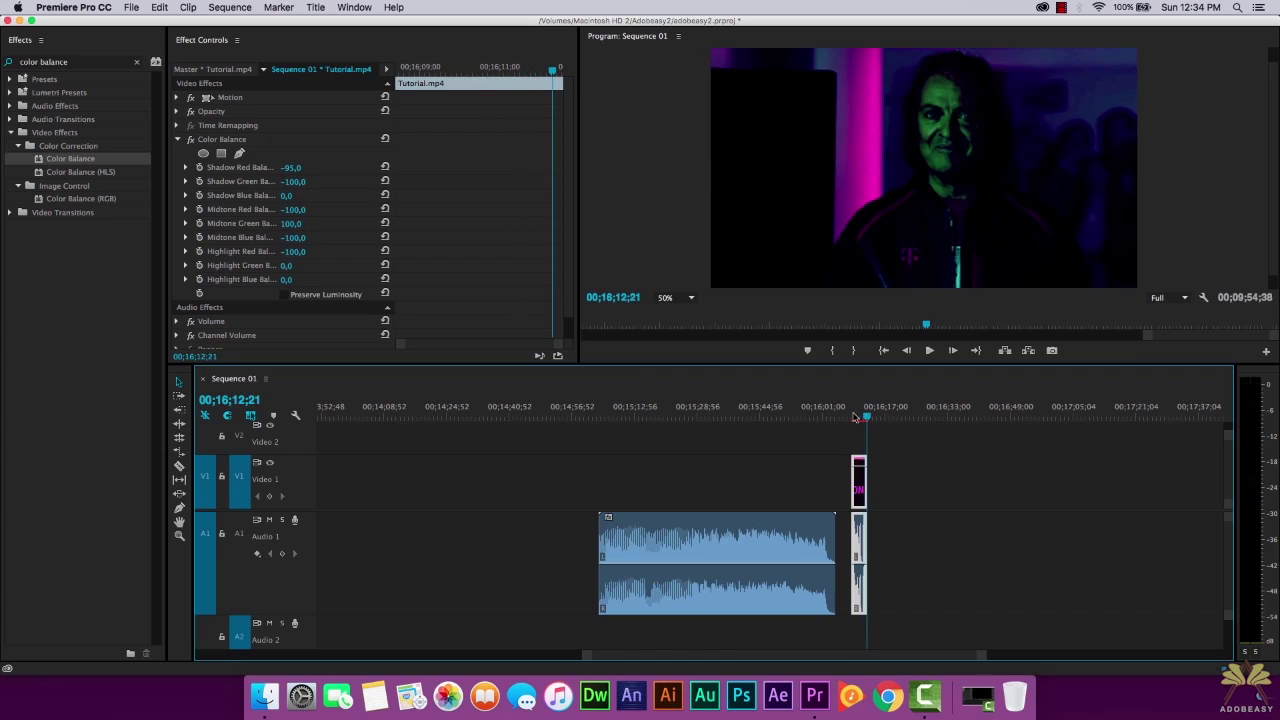
- Change the Tutorial.mp4 clip's speed again so that it plays slightly faster than the 70% setting
{"action": "right_click", "coordinate": [860, 462]}
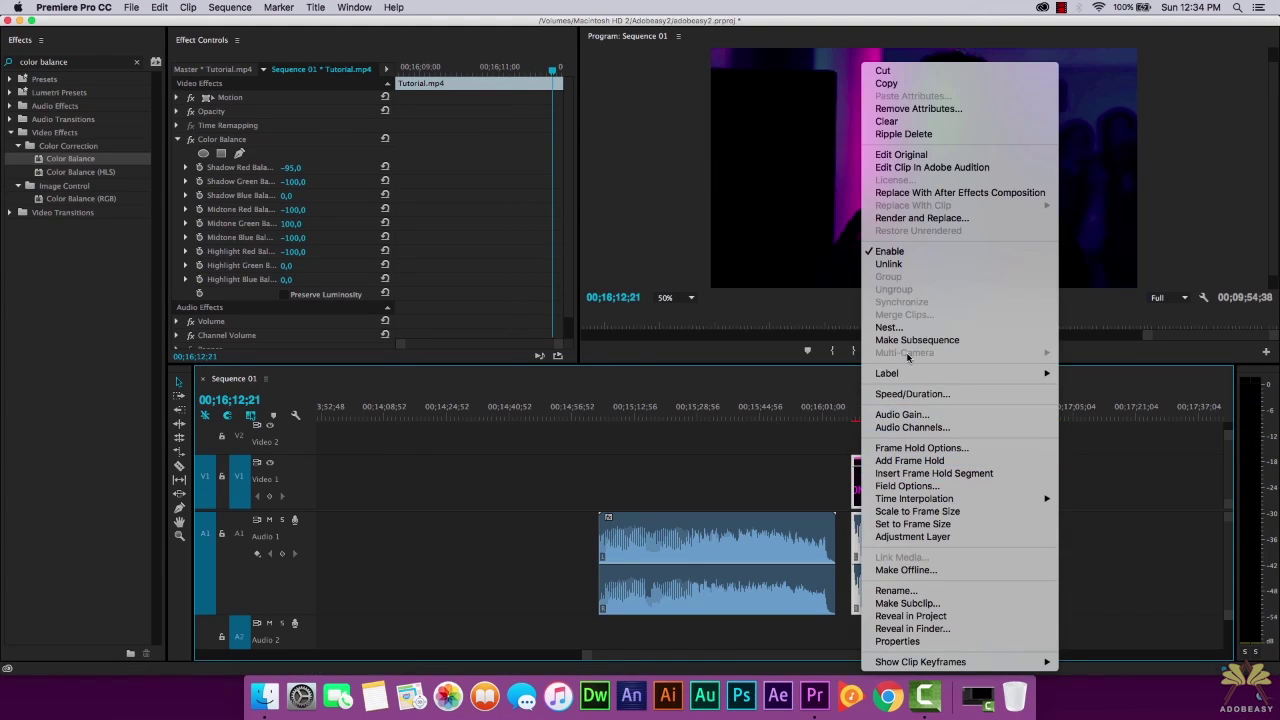
{"action": "left_click", "coordinate": [912, 394]}
{"action": "key", "text": "BackSpace"}
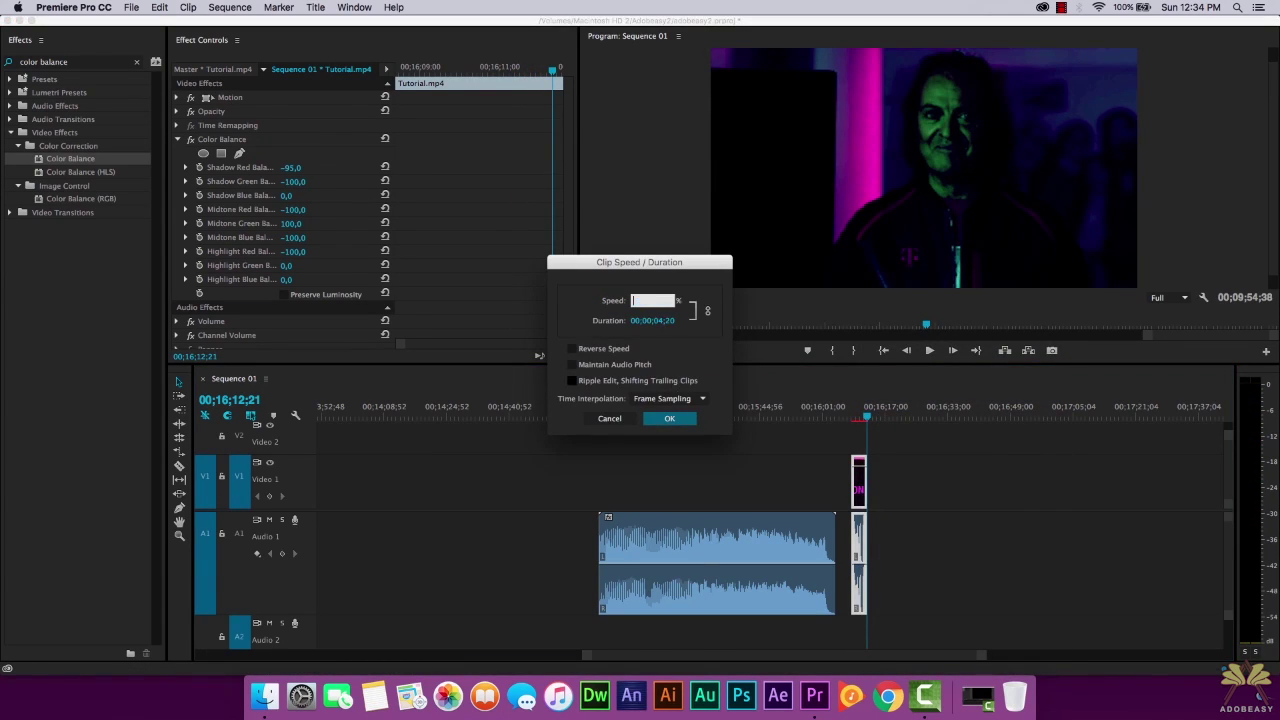
{"action": "type", "text": "7"}
{"action": "key", "text": "Return"}
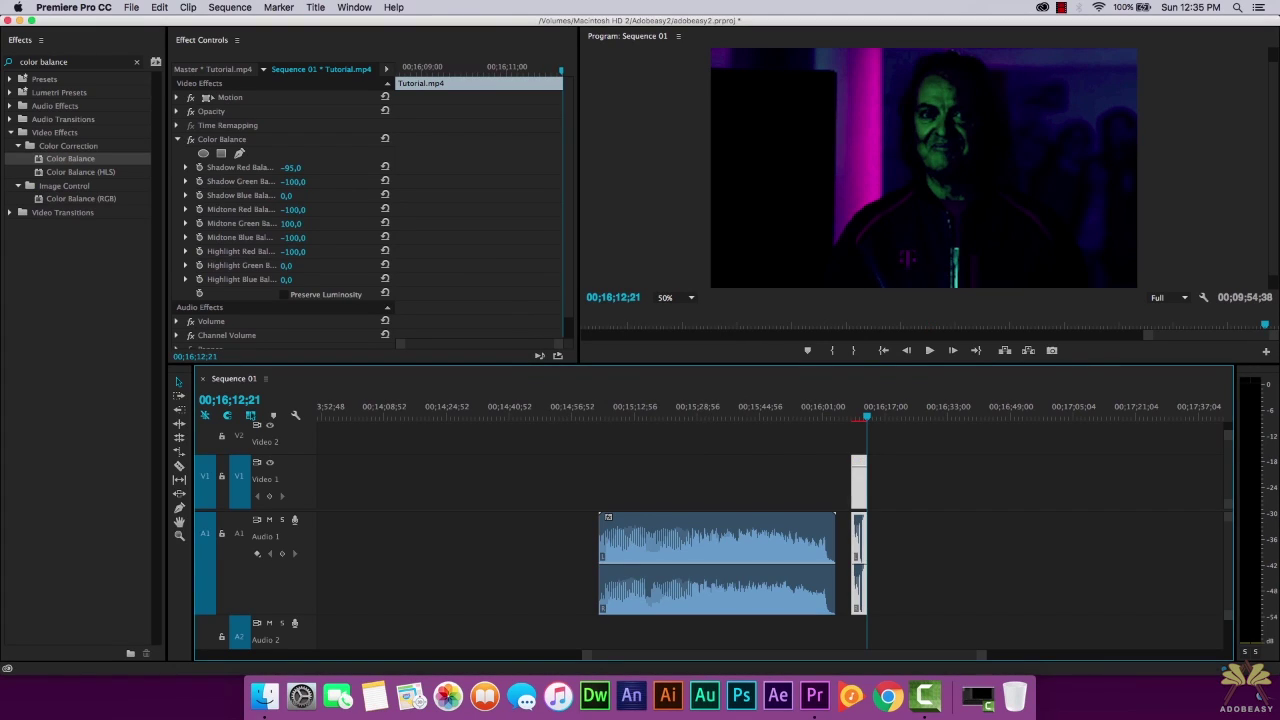
- Find the Reverb audio effect and apply it to the audio of the Tutorial.mp4 clip
{"action": "left_click", "coordinate": [178, 140]}
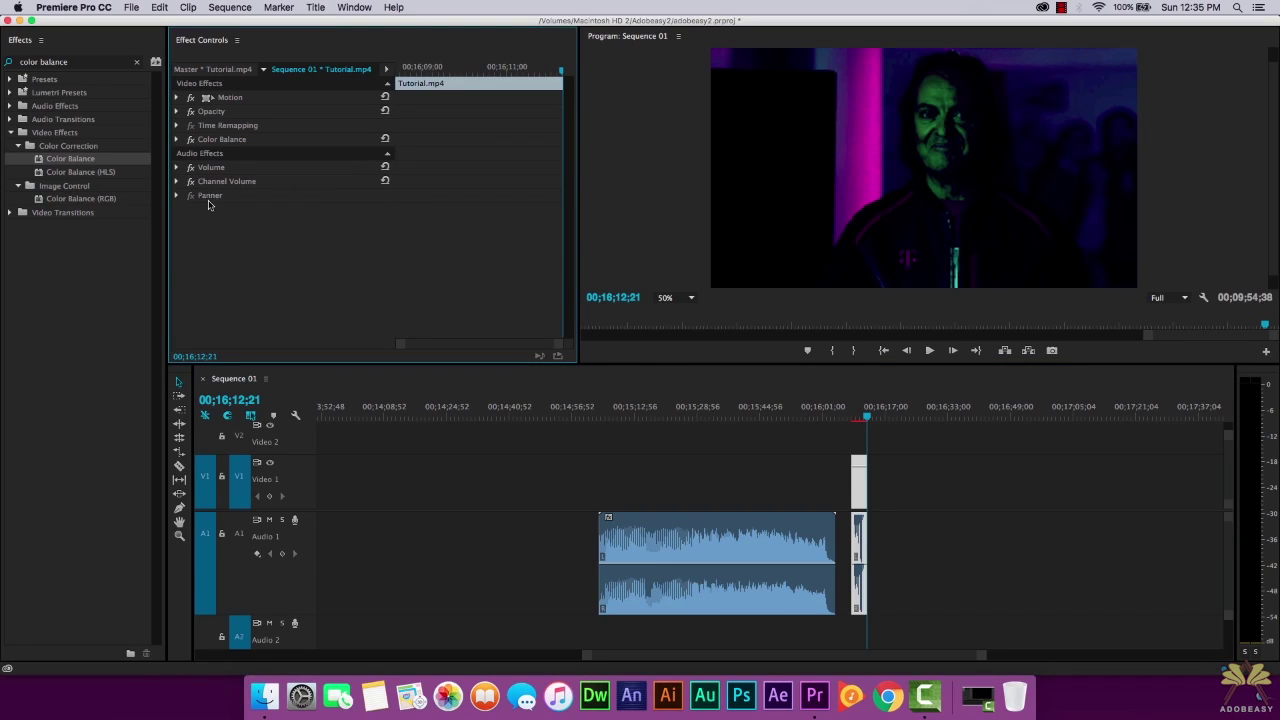
{"action": "left_click", "coordinate": [11, 132]}
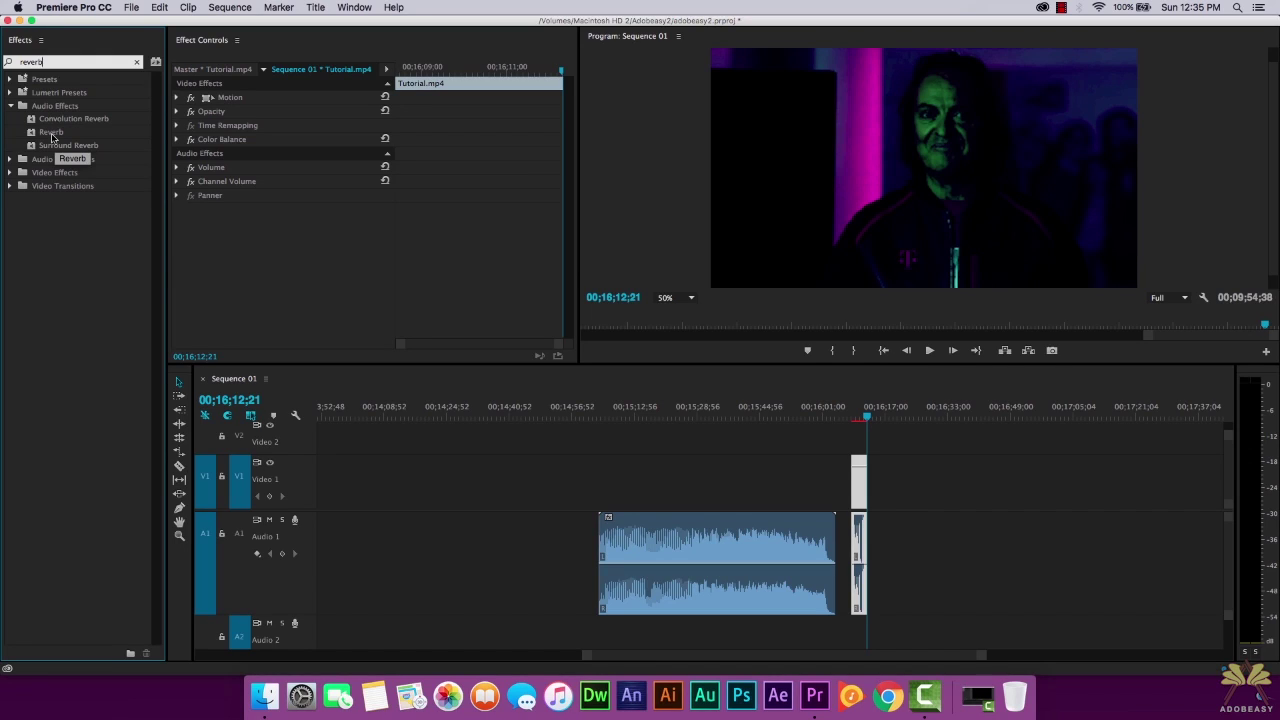
{"action": "left_click_drag", "start_coordinate": [52, 137], "coordinate": [858, 522]}
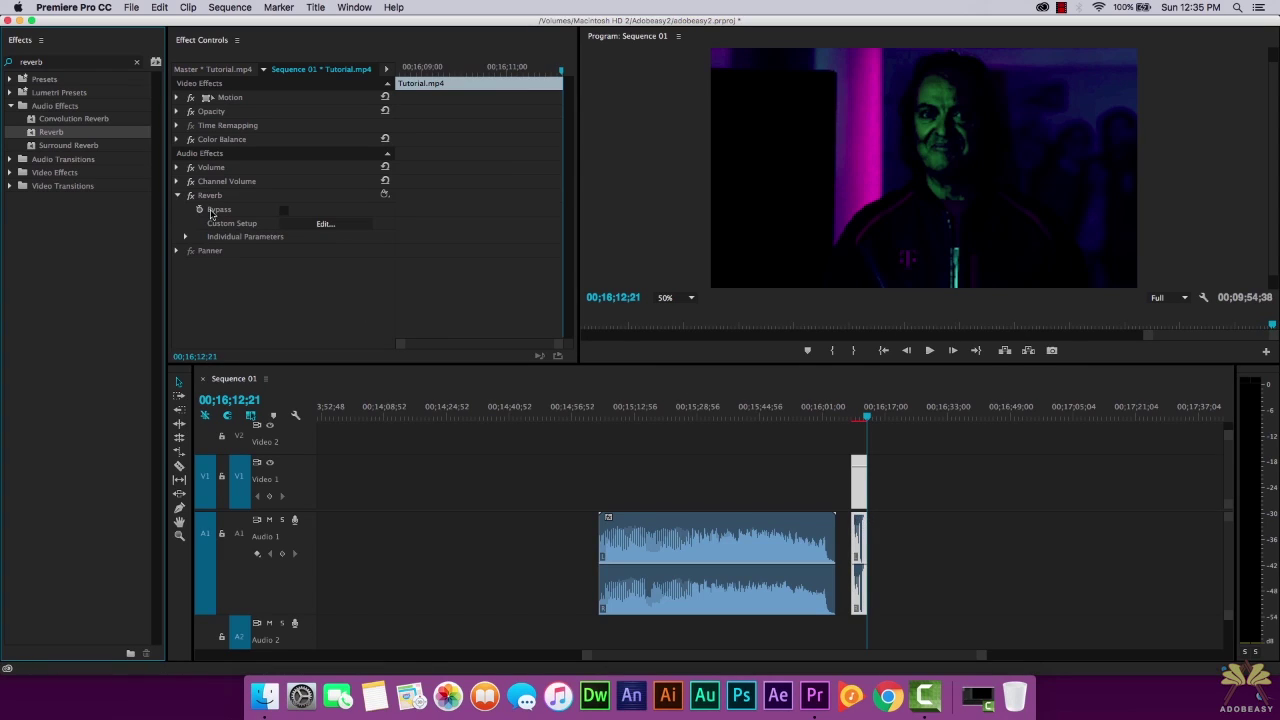
- Set the Reverb PreDelay to about 33 ms, Absorption to about 65% and Size to about 72%
{"action": "left_click", "coordinate": [185, 237]}
{"action": "scroll", "coordinate": [287, 284], "scroll_direction": "down", "scroll_amount": 1}
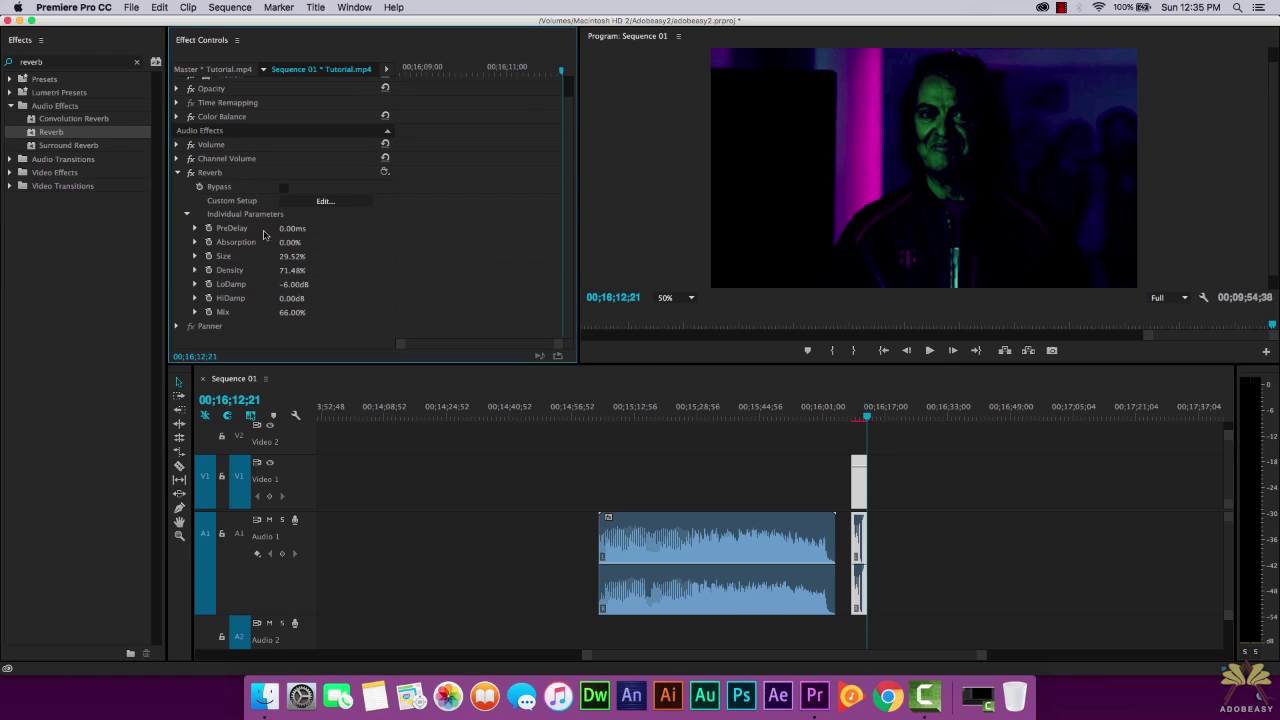
{"action": "left_click", "coordinate": [195, 228]}
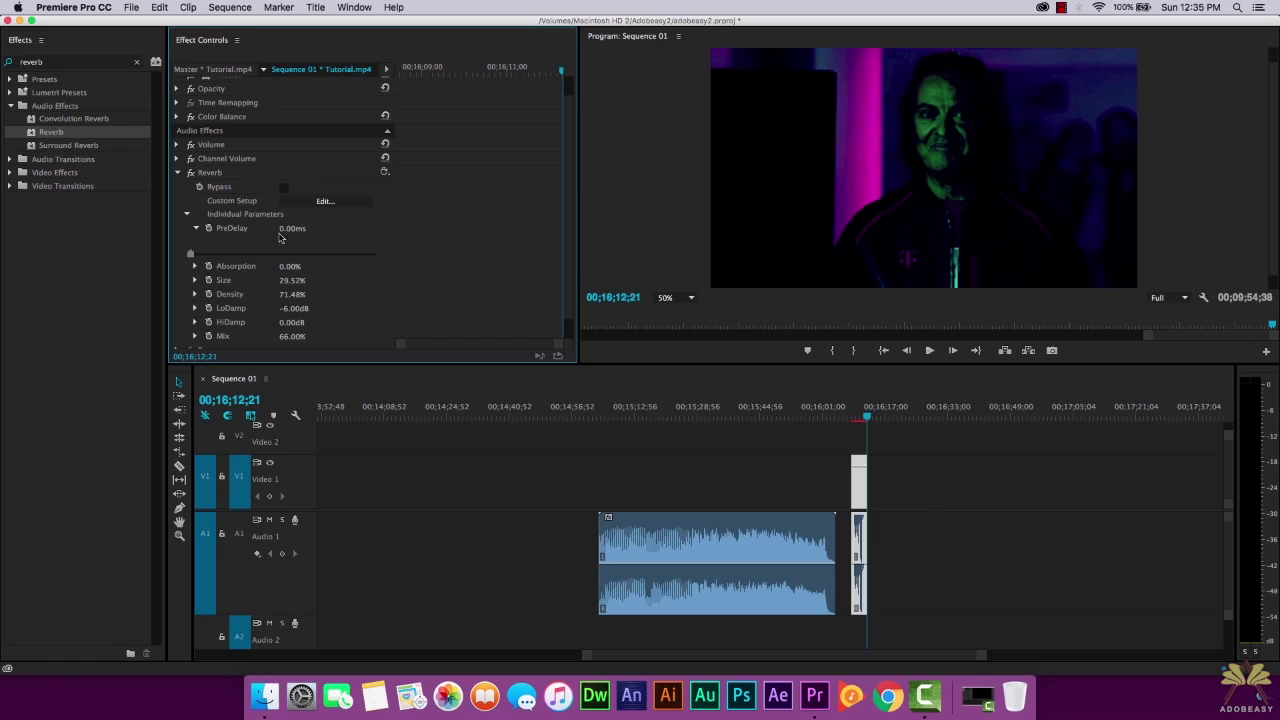
{"action": "left_click_drag", "start_coordinate": [214, 254], "coordinate": [252, 255]}
{"action": "left_click", "coordinate": [195, 266]}
{"action": "left_click_drag", "start_coordinate": [232, 295], "coordinate": [311, 294]}
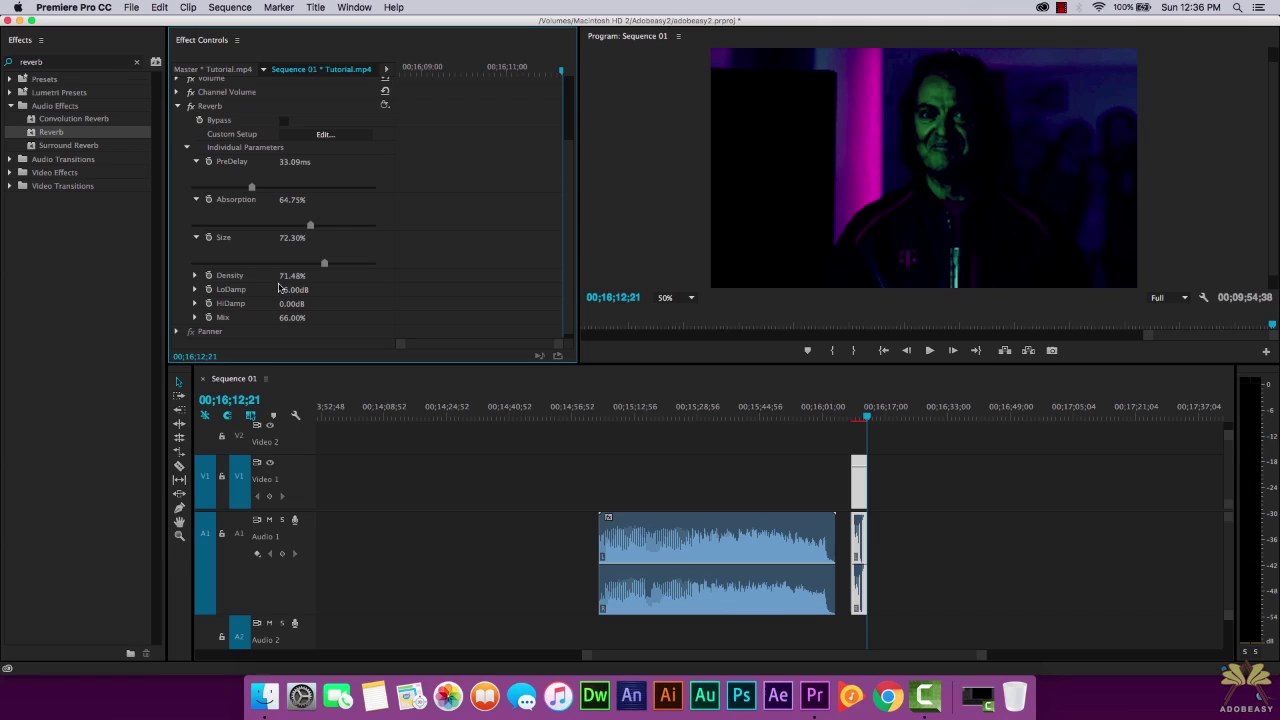
- Lower the Reverb Density to about 68%
{"action": "left_click", "coordinate": [196, 278]}
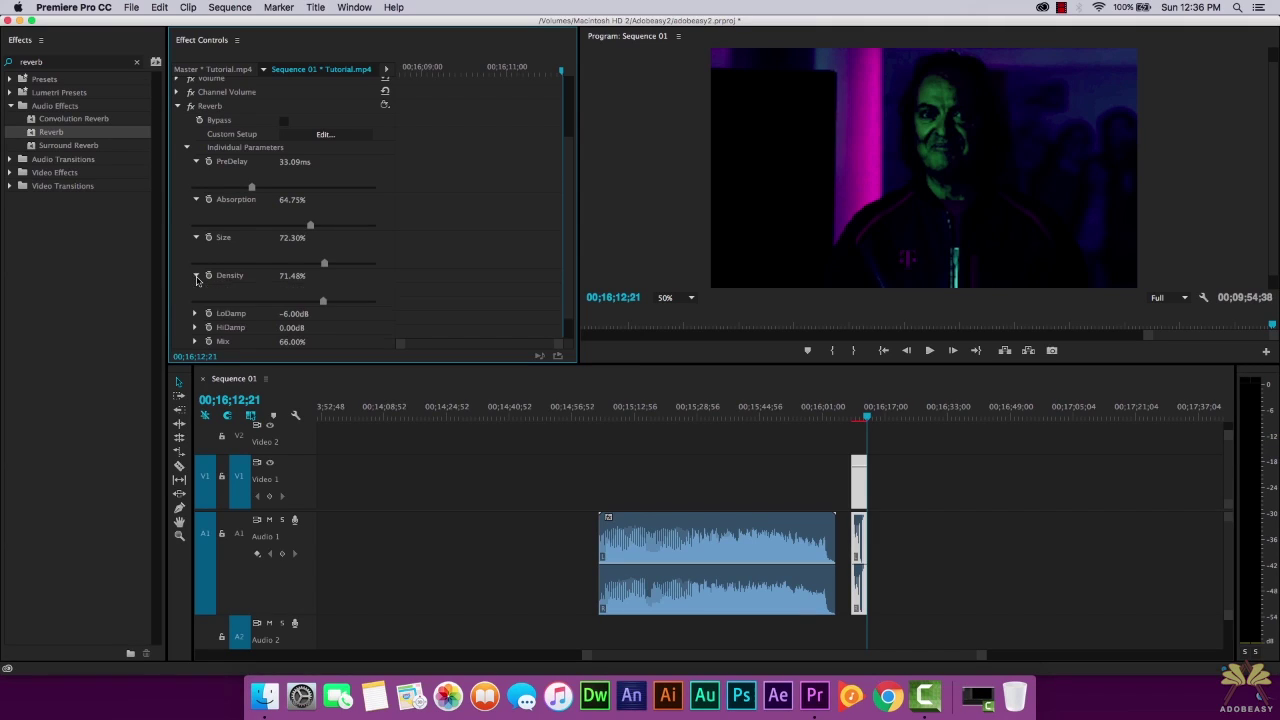
{"action": "left_click_drag", "start_coordinate": [320, 303], "coordinate": [317, 303]}
{"action": "scroll", "coordinate": [210, 314], "scroll_direction": "down", "scroll_amount": 1}
- Set the Reverb HiDamp to about -6 dB and Mix to 70%, and collapse its individual parameters
{"action": "left_click", "coordinate": [195, 285]}
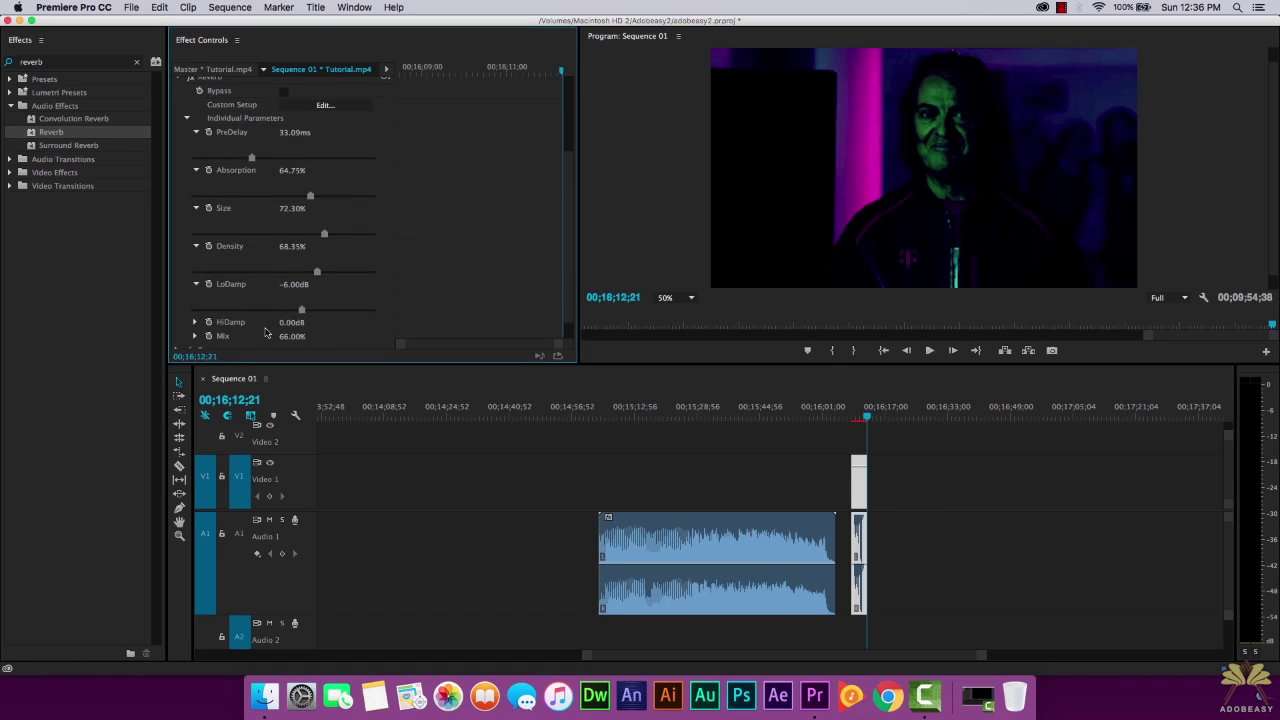
{"action": "left_click", "coordinate": [196, 322]}
{"action": "scroll", "coordinate": [250, 325], "scroll_direction": "down", "scroll_amount": 2}
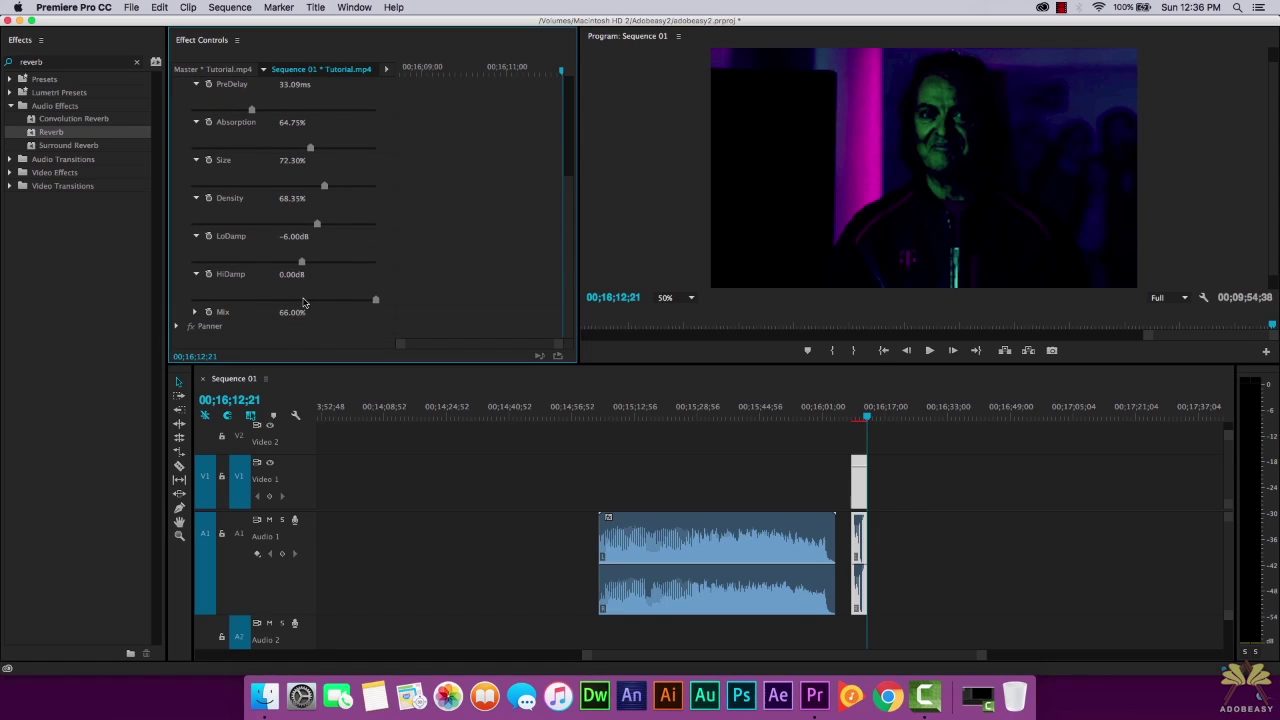
{"action": "mouse_move", "coordinate": [304, 302]}
{"action": "left_mouse_down"}
{"action": "mouse_move", "coordinate": [288, 301]}
{"action": "mouse_move", "coordinate": [301, 300]}
{"action": "left_mouse_up"}
{"action": "left_click", "coordinate": [196, 316]}
{"action": "left_click_drag", "start_coordinate": [313, 340], "coordinate": [320, 341]}
{"action": "left_click", "coordinate": [196, 84]}
{"action": "left_click", "coordinate": [197, 98]}
{"action": "left_click", "coordinate": [197, 124]}
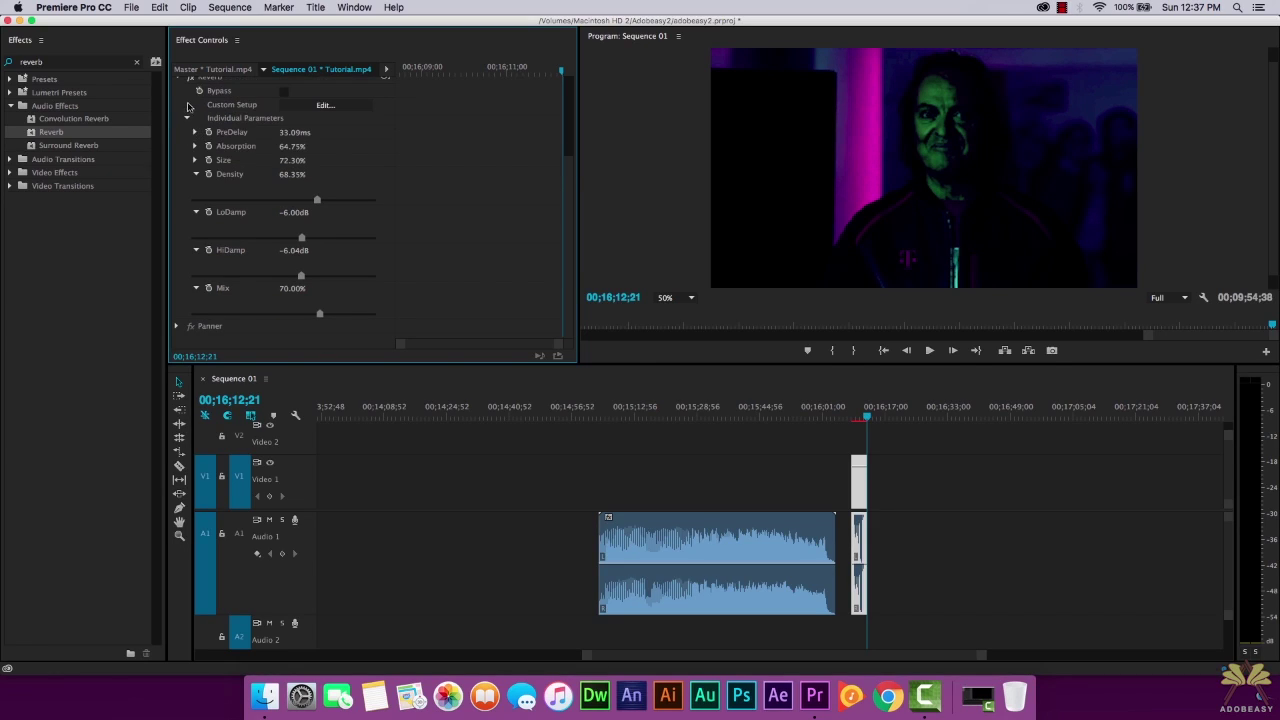
{"action": "left_click", "coordinate": [188, 110]}
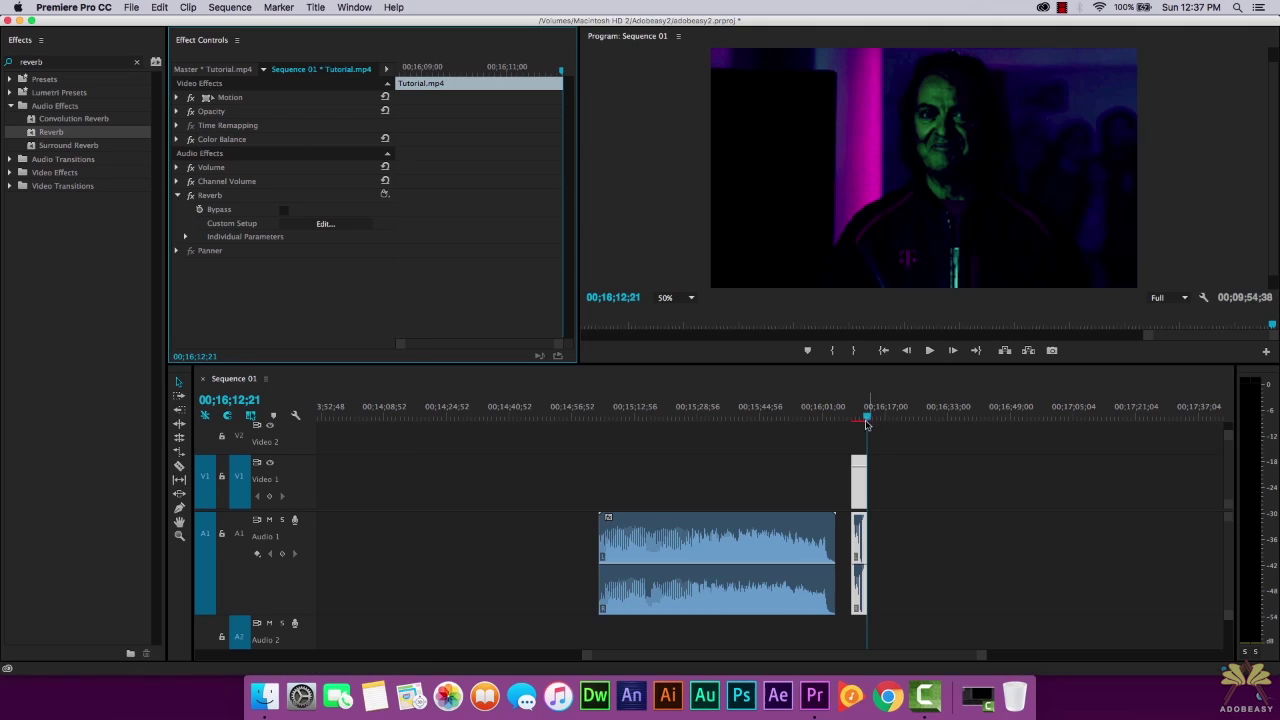
- Play the Tutorial.mp4 clip from its start to check the color and reverb effects
{"action": "left_click_drag", "start_coordinate": [866, 415], "coordinate": [851, 415]}
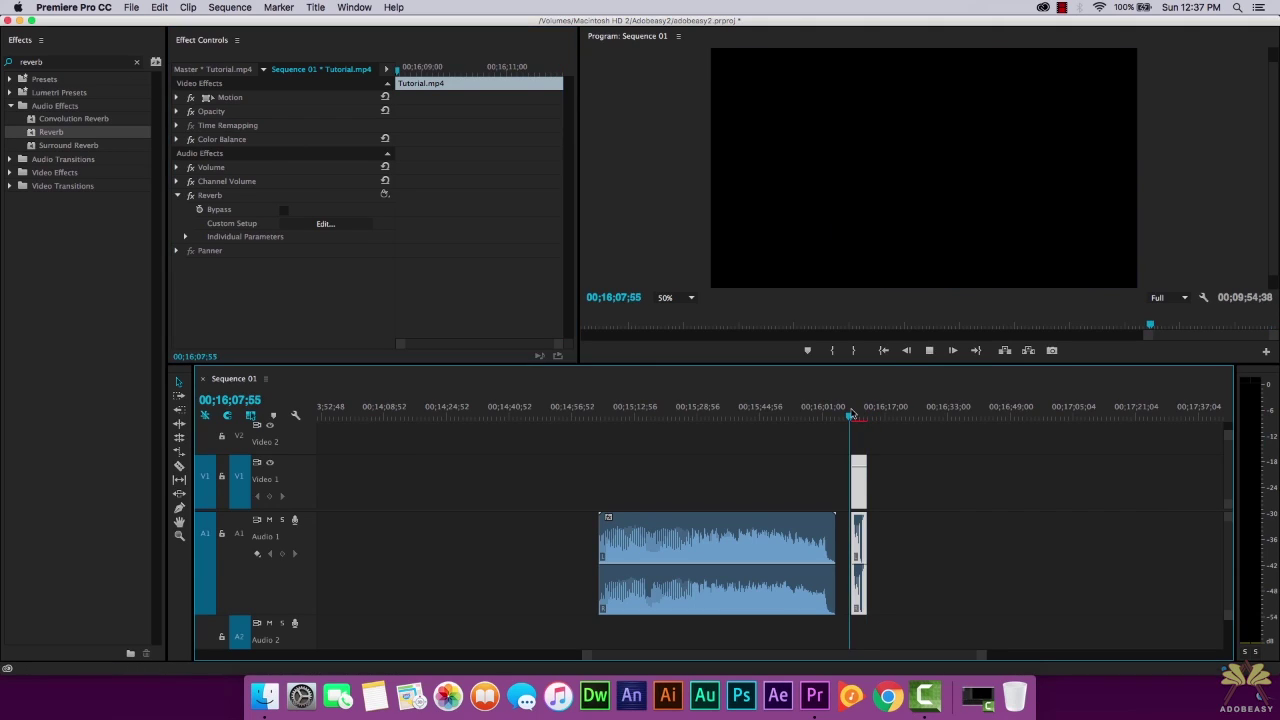
{"action": "key", "text": "space"}
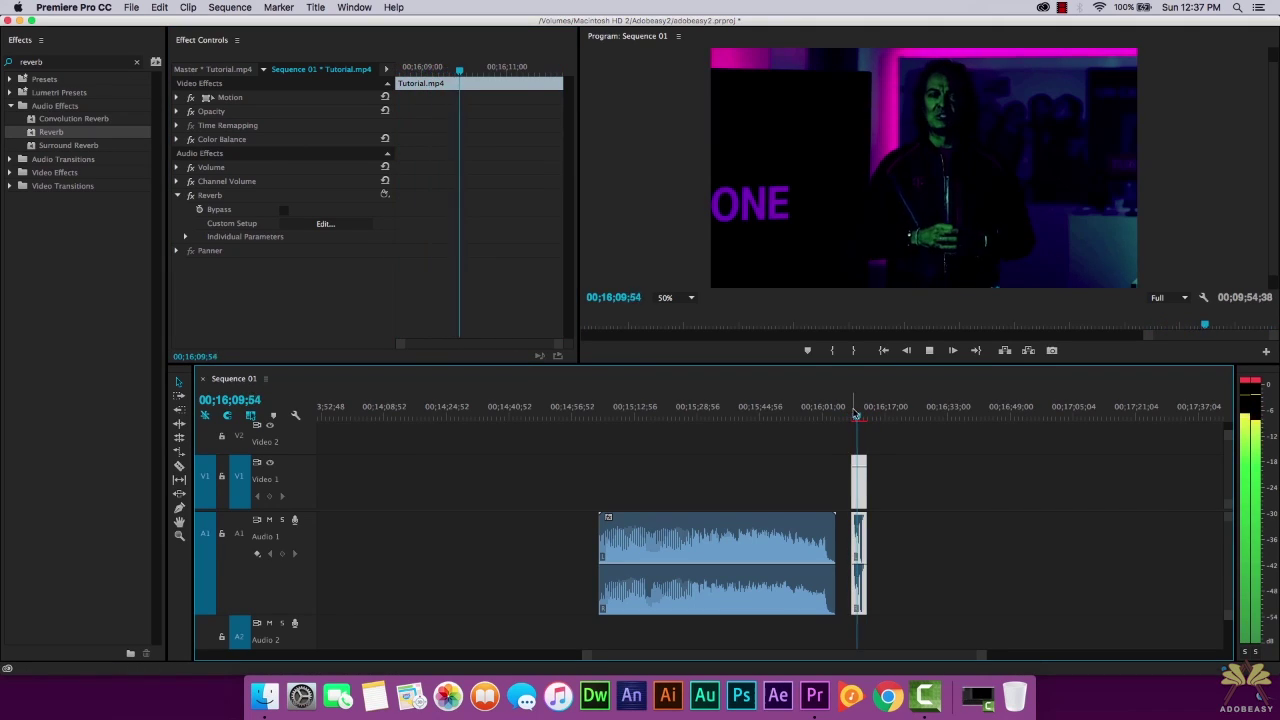
{"action": "key", "text": "space"}
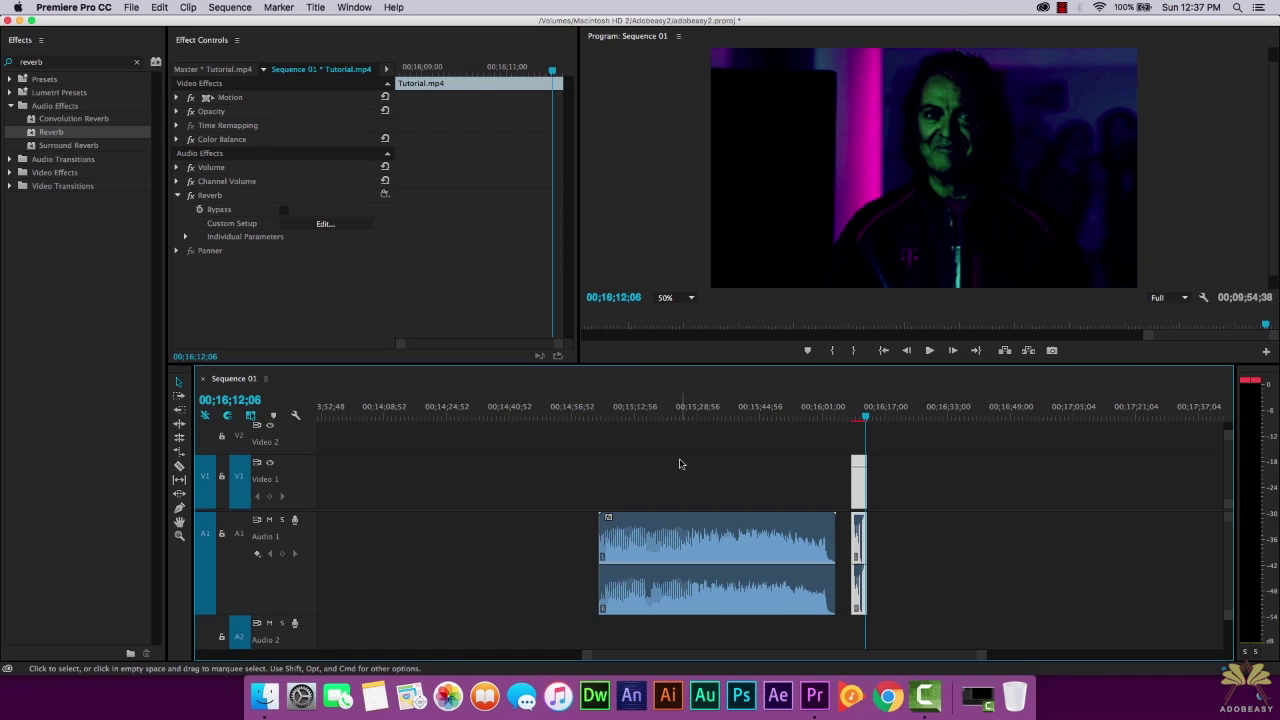
- Preview the audio.mp4 clip and move it from Audio 1 to Audio 2, aligned with the start of the Tutorial.mp4 clip
{"action": "left_click", "coordinate": [586, 413]}
{"action": "key", "text": "space"}
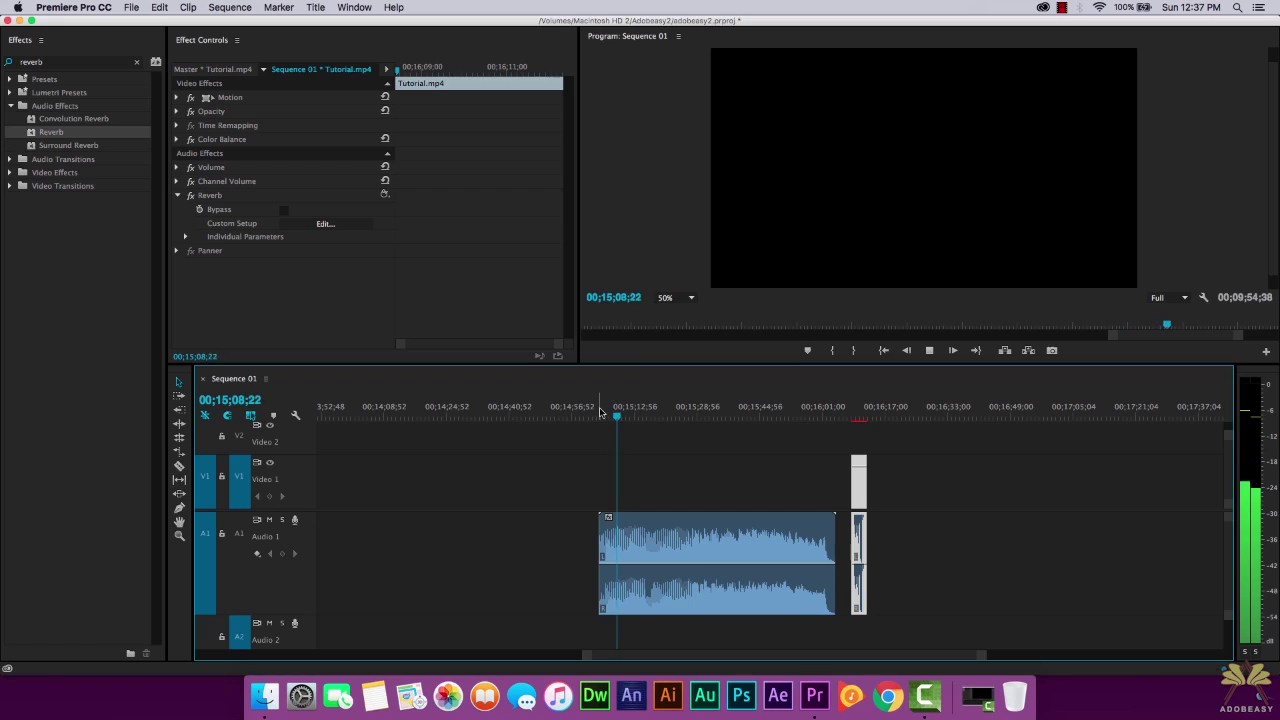
{"action": "key", "text": "space"}
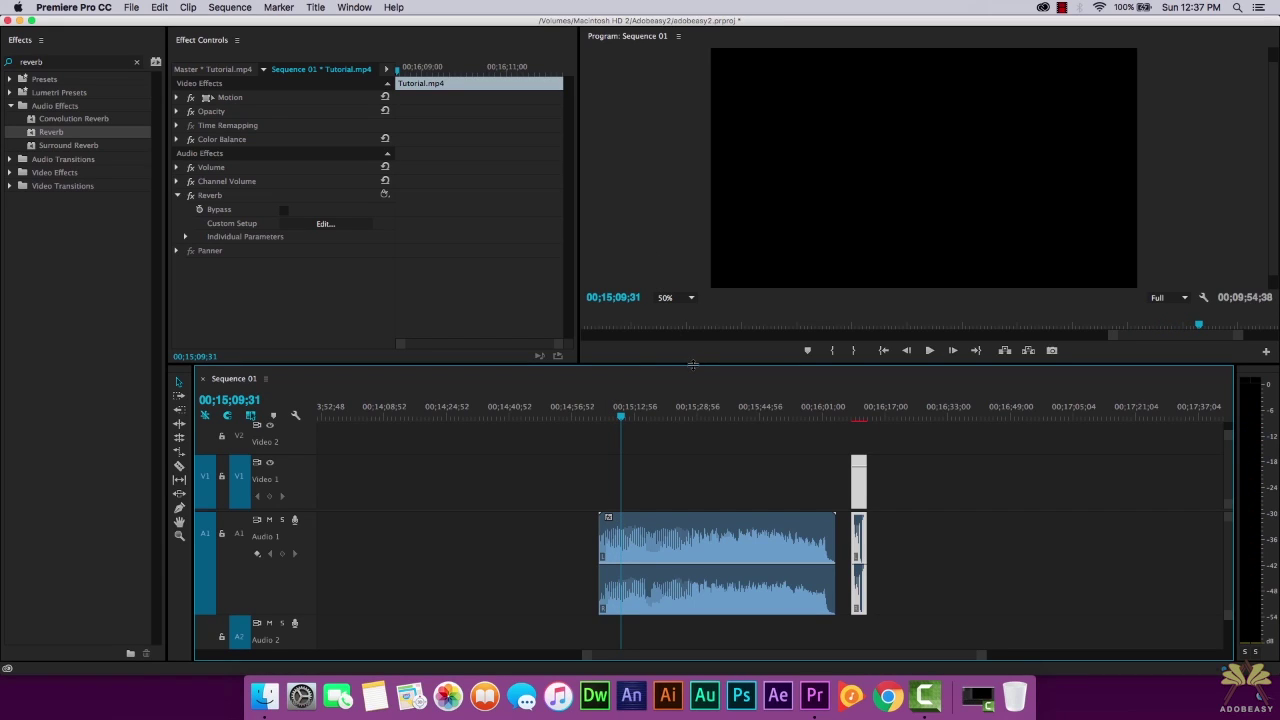
{"action": "left_click_drag", "start_coordinate": [694, 364], "coordinate": [694, 274]}
{"action": "left_click_drag", "start_coordinate": [712, 490], "coordinate": [966, 605]}
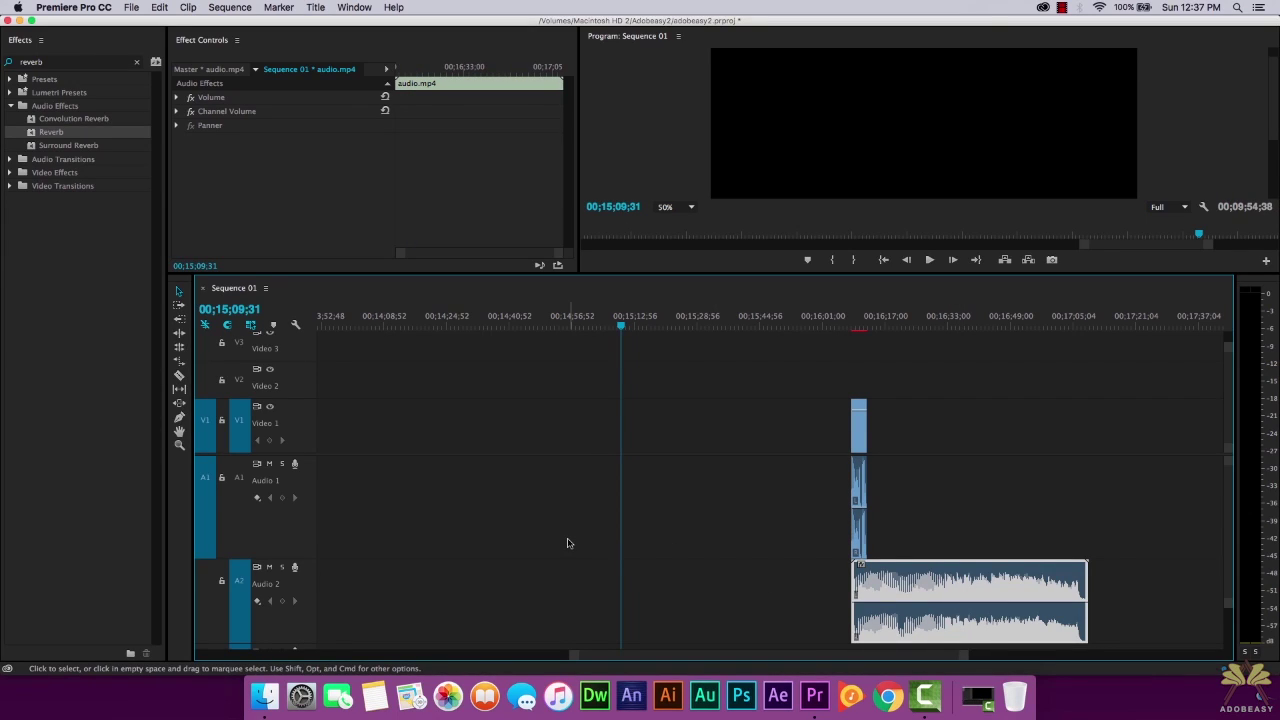
- Trim the end of the audio.mp4 clip on Audio 2 to the end of the Tutorial.mp4 clip and slightly lower its volume level
{"action": "left_click_drag", "start_coordinate": [1086, 580], "coordinate": [865, 603]}
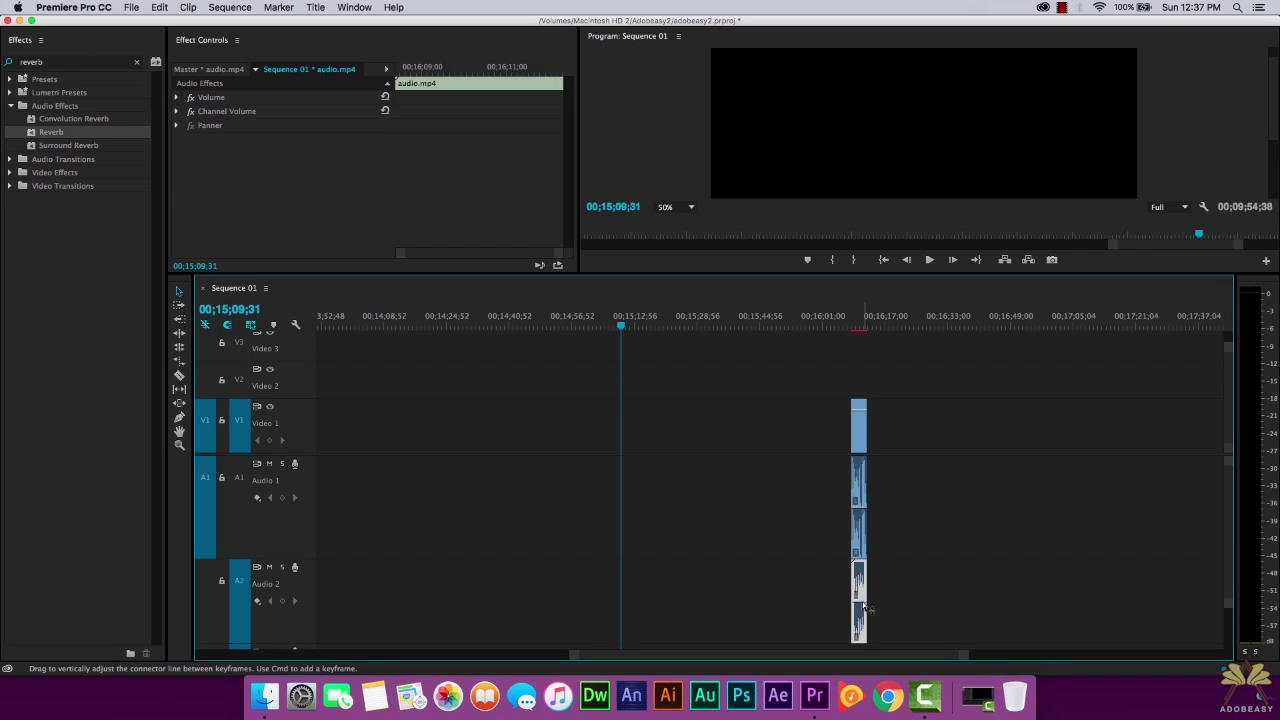
{"action": "left_click_drag", "start_coordinate": [865, 609], "coordinate": [858, 604]}
- Show the Audio Track Mixer, enlarged enough to reveal all its faders, with the Audio 2 level set to -8.0 dB
{"action": "left_click", "coordinate": [355, 7]}
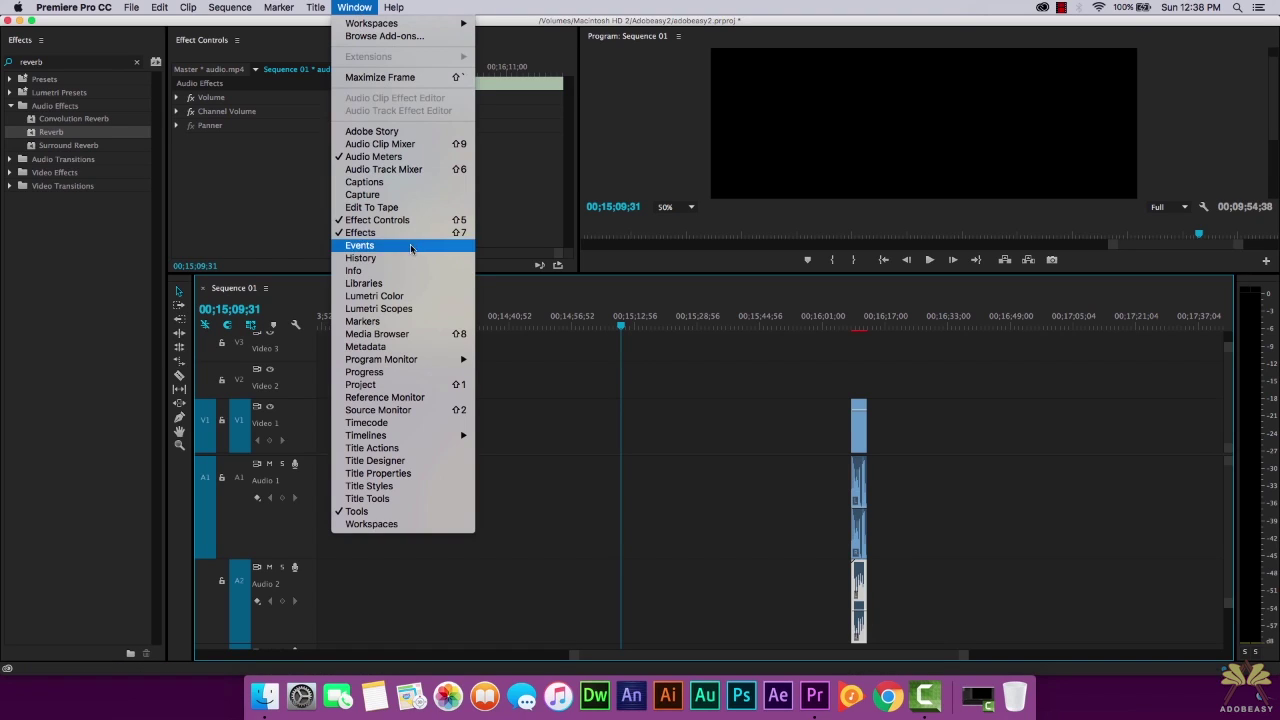
{"action": "left_click", "coordinate": [408, 170]}
{"action": "left_click_drag", "start_coordinate": [219, 145], "coordinate": [539, 161]}
{"action": "left_click_drag", "start_coordinate": [572, 272], "coordinate": [584, 344]}
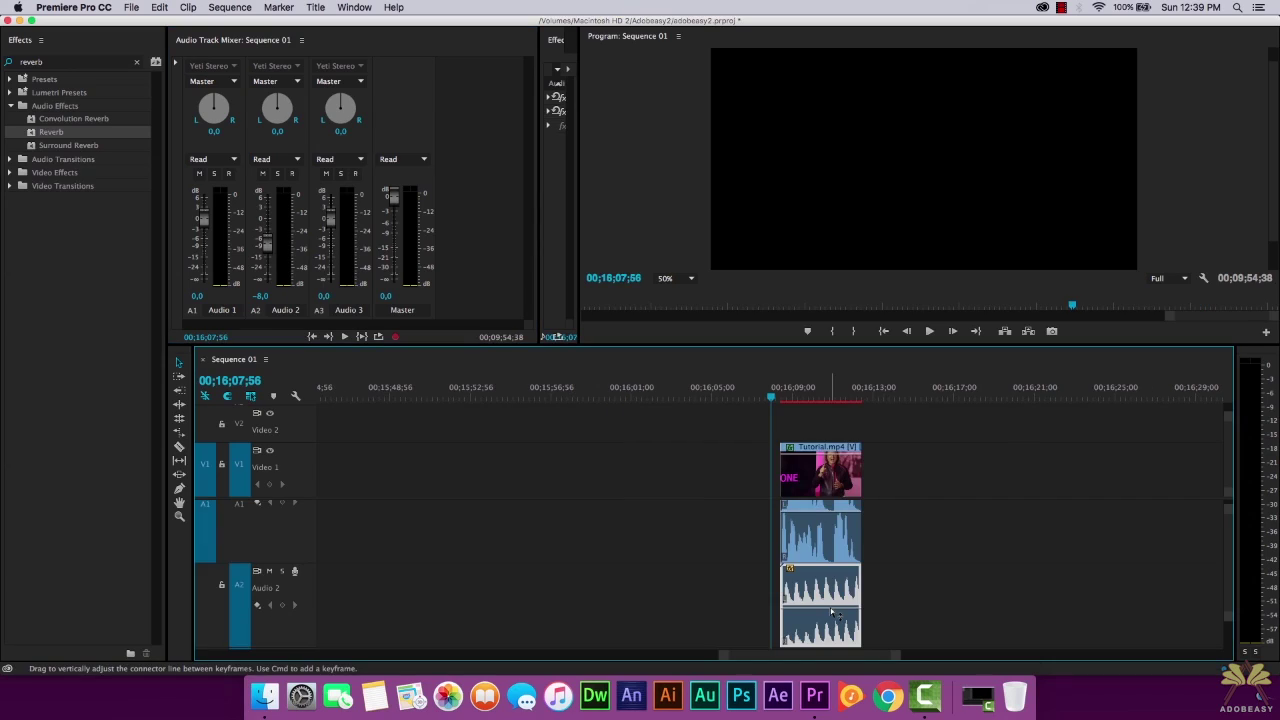
- Raise the volume level of the audio.mp4 clip on Audio 2 to about 0.15 dB
{"action": "mouse_move", "coordinate": [831, 612]}
{"action": "left_click_drag", "start_coordinate": [831, 612], "coordinate": [831, 610]}
{"action": "mouse_move", "coordinate": [831, 610]}
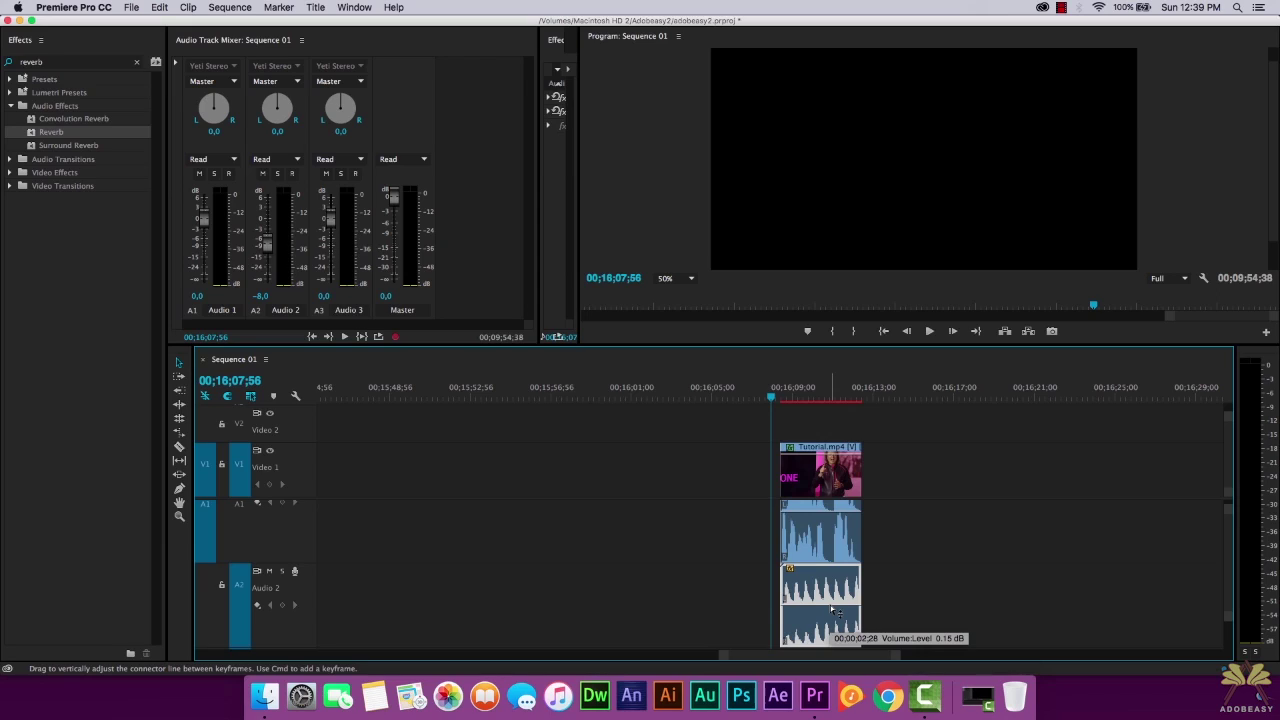
- Play the Tutorial.mp4 clip from its start to check the balance between its sound and the background audio
{"action": "left_click", "coordinate": [778, 399]}
{"action": "key", "text": "Left"}
{"action": "key", "text": "Left"}
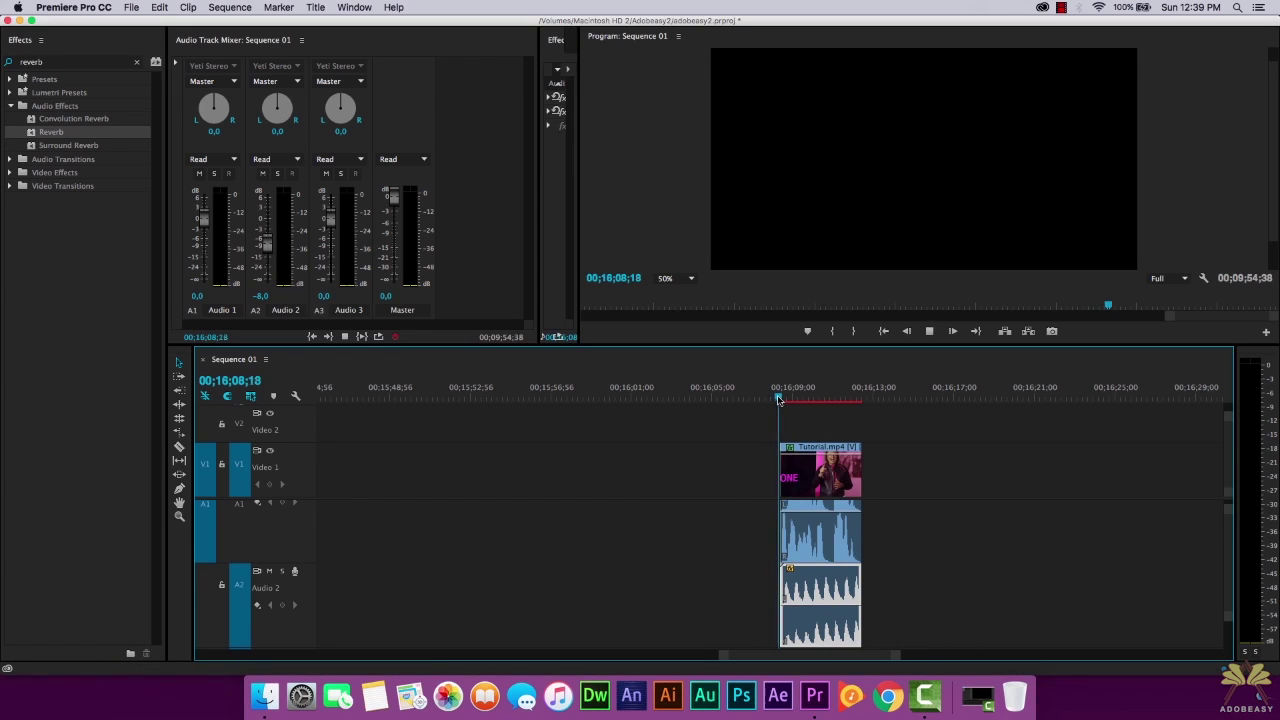
{"action": "key", "text": "space"}
{"action": "key", "text": "XF86AudioRaiseVolume"}
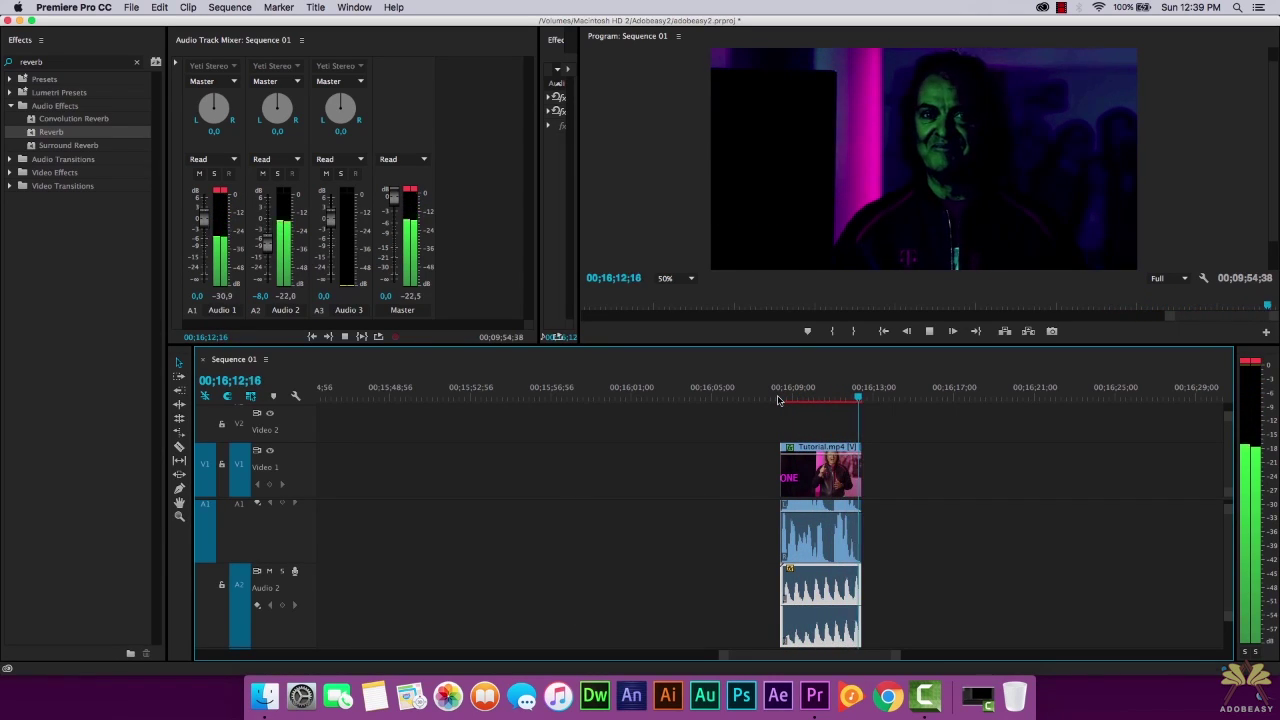
{"action": "key", "text": "space"}
- Mute Audio 2 and split the Tutorial.mp4 clip near its end at 00;16;12;14
{"action": "key", "text": "equal"}
{"action": "key", "text": "equal"}
{"action": "key", "text": "equal"}
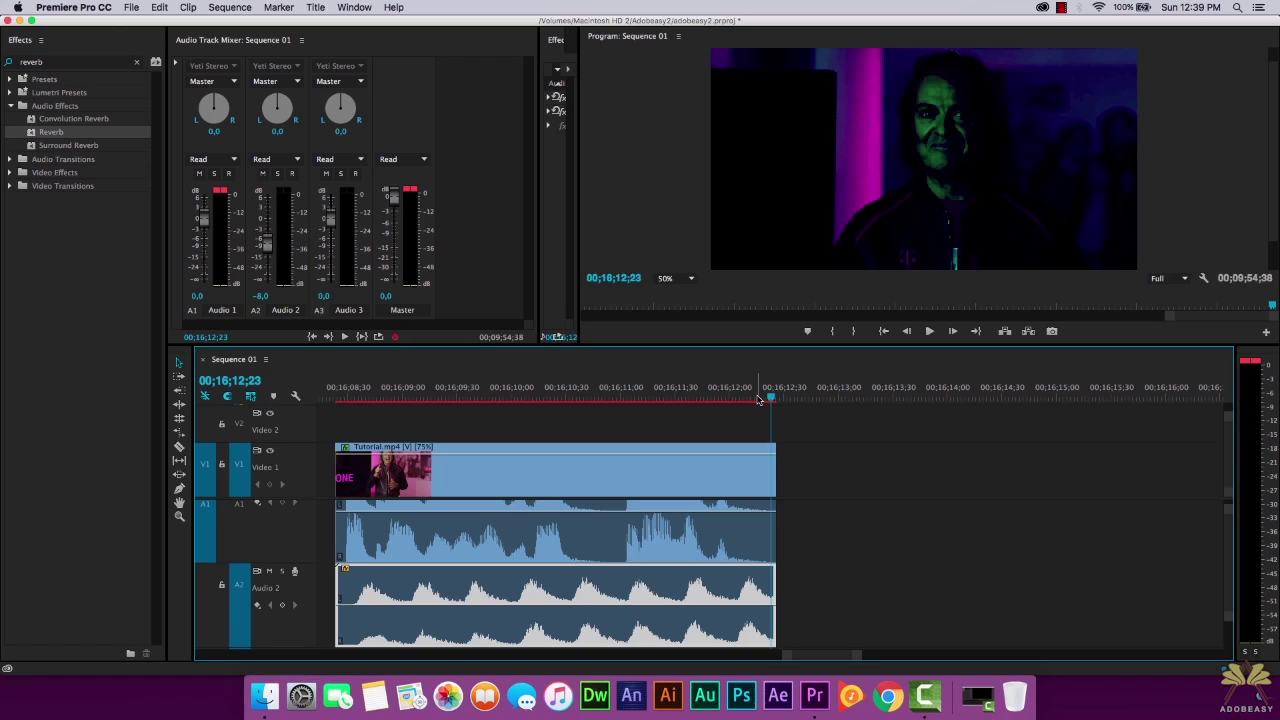
{"action": "left_click", "coordinate": [758, 399]}
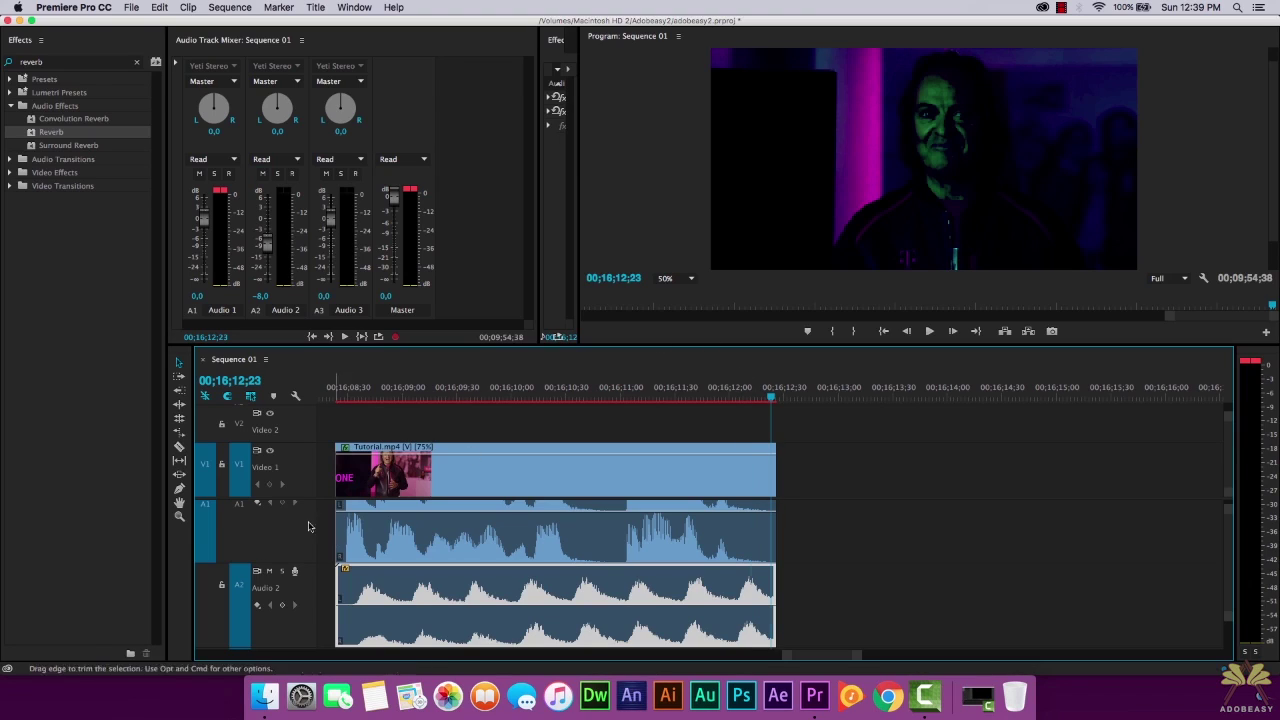
{"action": "left_click", "coordinate": [269, 571]}
{"action": "key", "text": "c"}
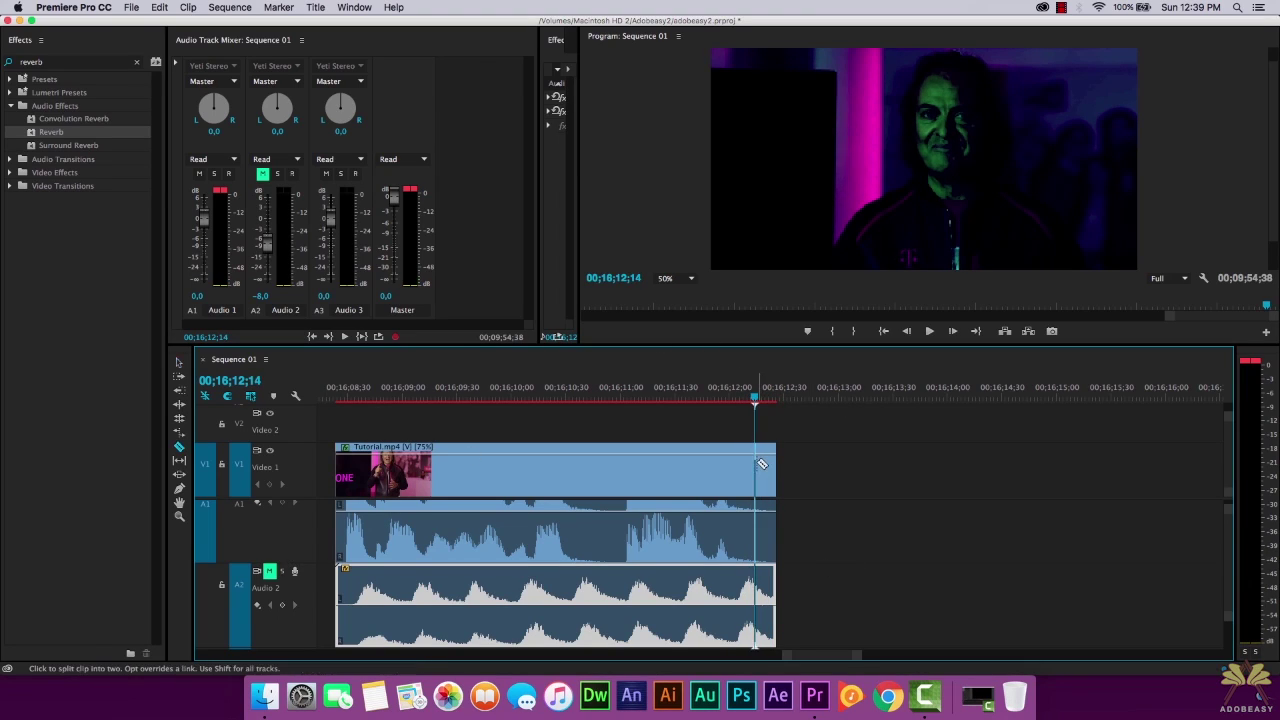
{"action": "left_click", "coordinate": [762, 461]}
{"action": "key", "text": "v"}
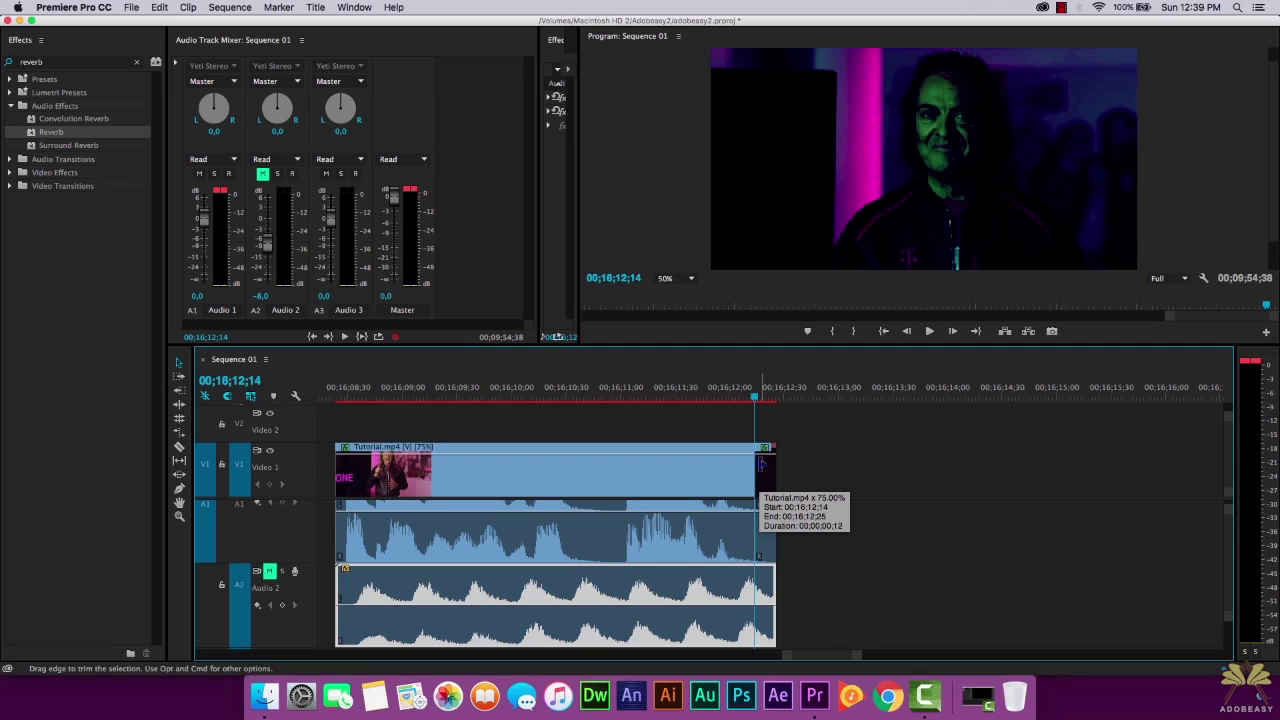
- Apply a frame hold on the In Point to the short end piece of the Tutorial.mp4 clip
{"action": "left_click", "coordinate": [762, 463]}
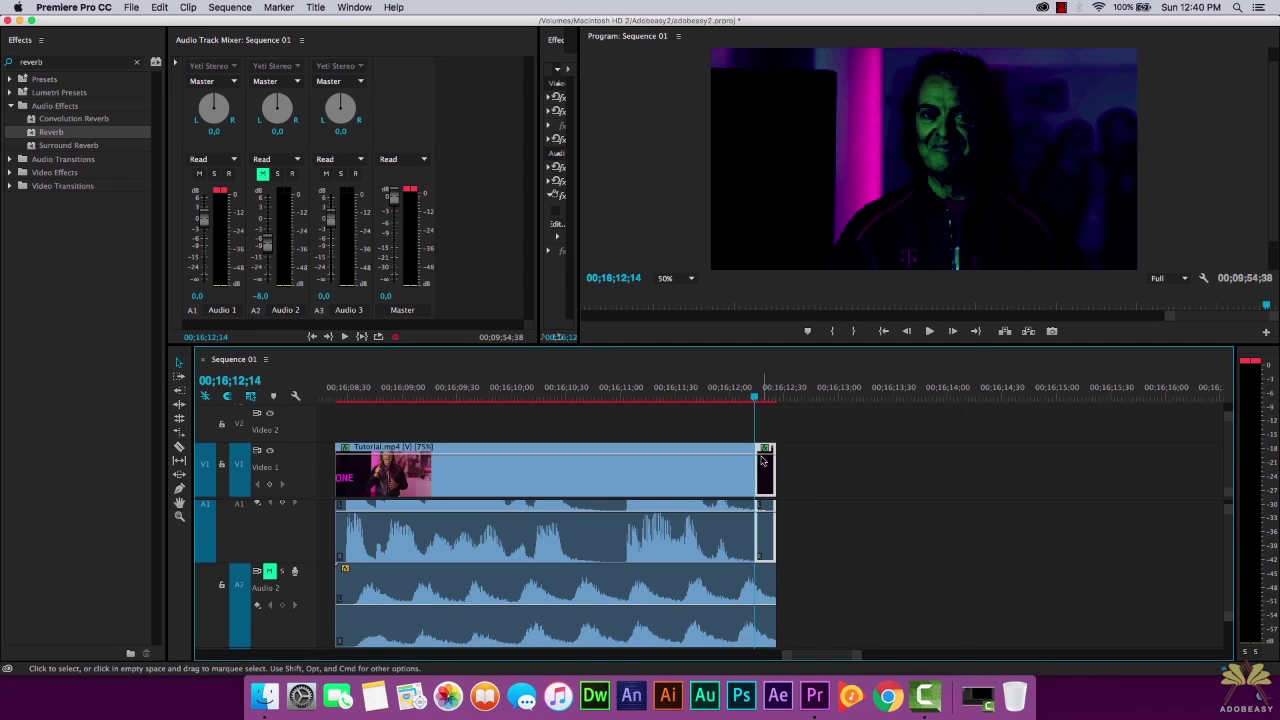
{"action": "right_click", "coordinate": [762, 463]}
{"action": "left_click", "coordinate": [819, 449]}
{"action": "left_click", "coordinate": [676, 344]}
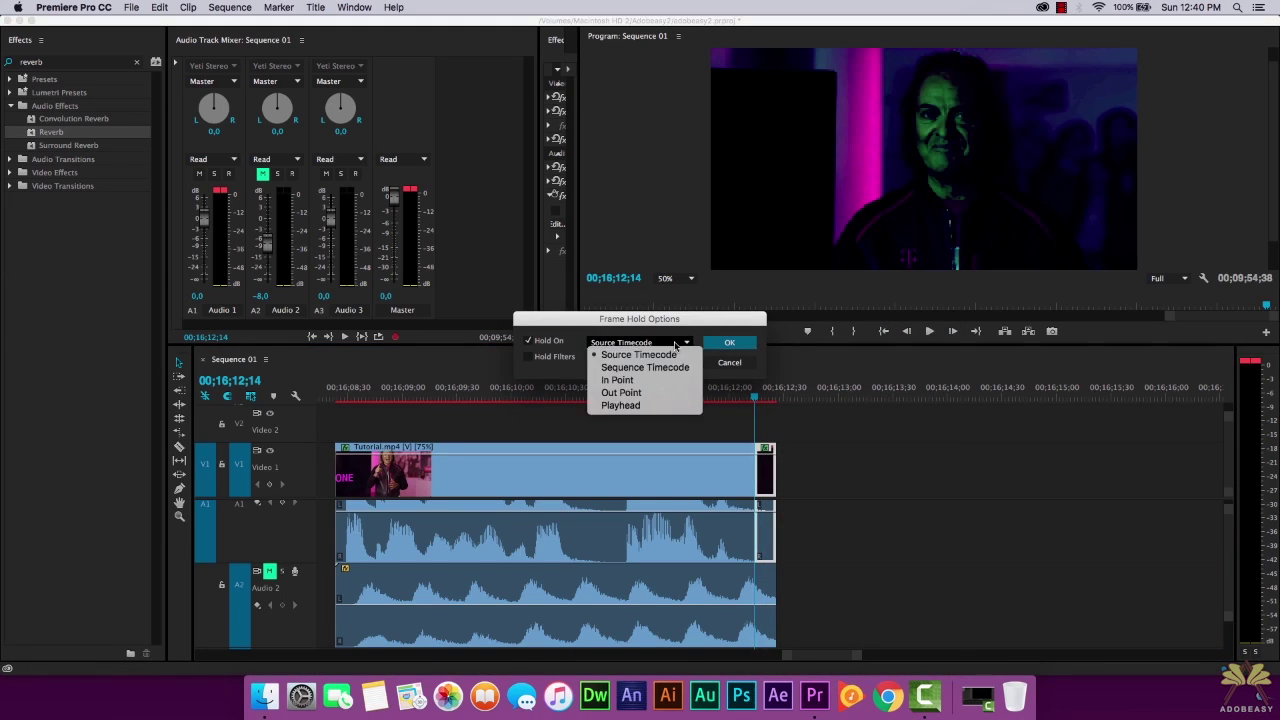
{"action": "left_click", "coordinate": [617, 380]}
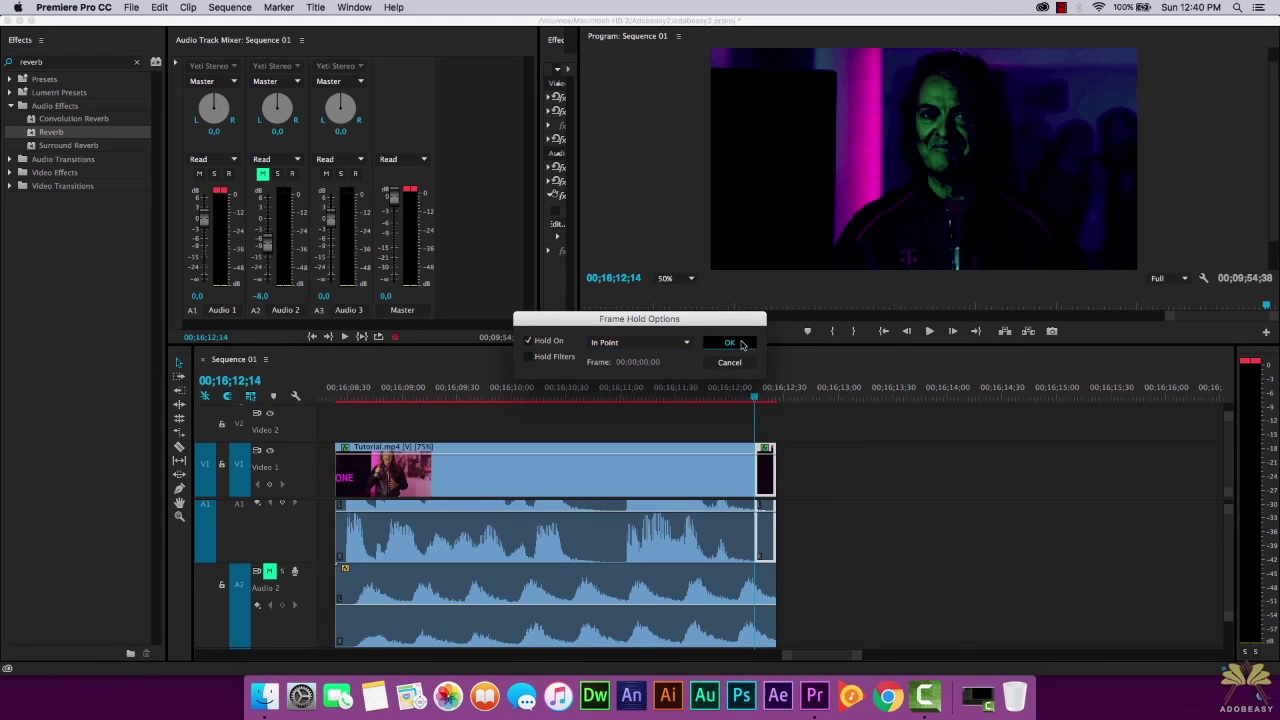
{"action": "left_click", "coordinate": [731, 343]}
- Extend the held Tutorial.mp4 piece to about 00;16;14;28, preview it, and lengthen the audio.mp4 clip to match
{"action": "left_click_drag", "start_coordinate": [766, 468], "coordinate": [998, 470]}
{"action": "key", "text": "space"}
{"action": "key", "text": "space"}
{"action": "left_click_drag", "start_coordinate": [765, 576], "coordinate": [992, 585]}
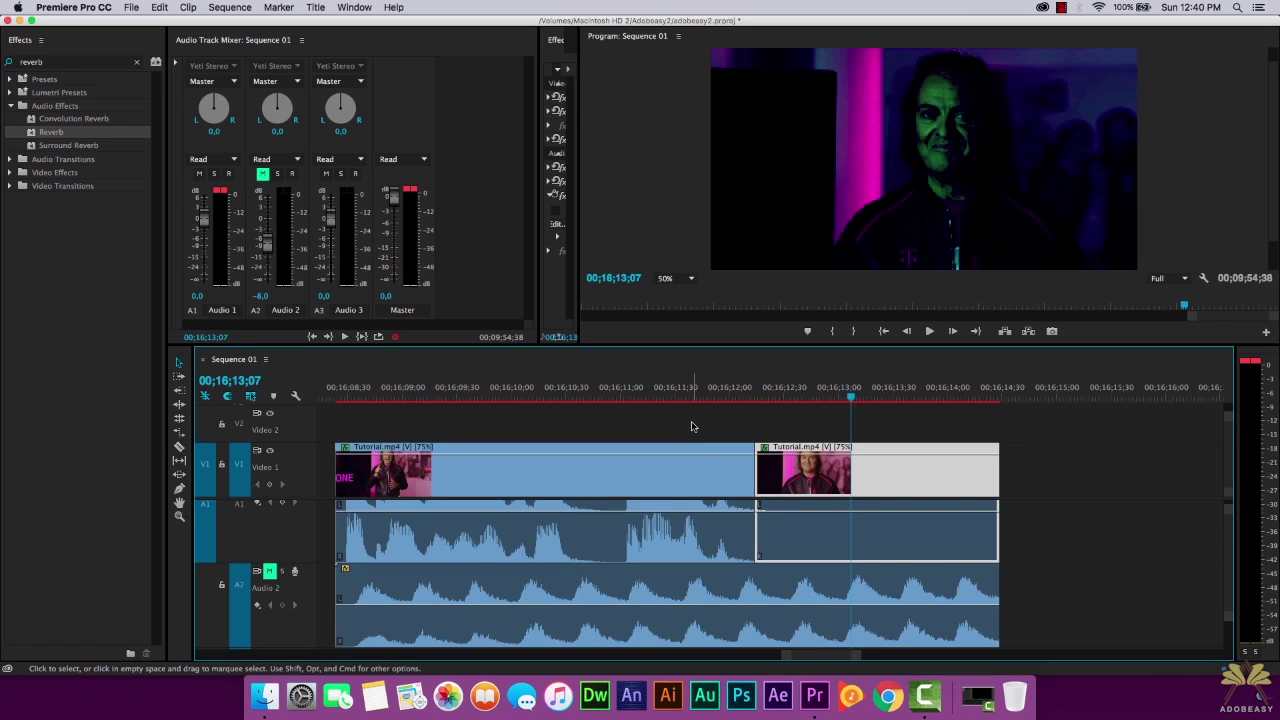
- Fade out the end of the audio.mp4 clip with Pen tool volume keyframes, dropping to -∞ dB at the clip's end
{"action": "key", "text": "super+minus"}
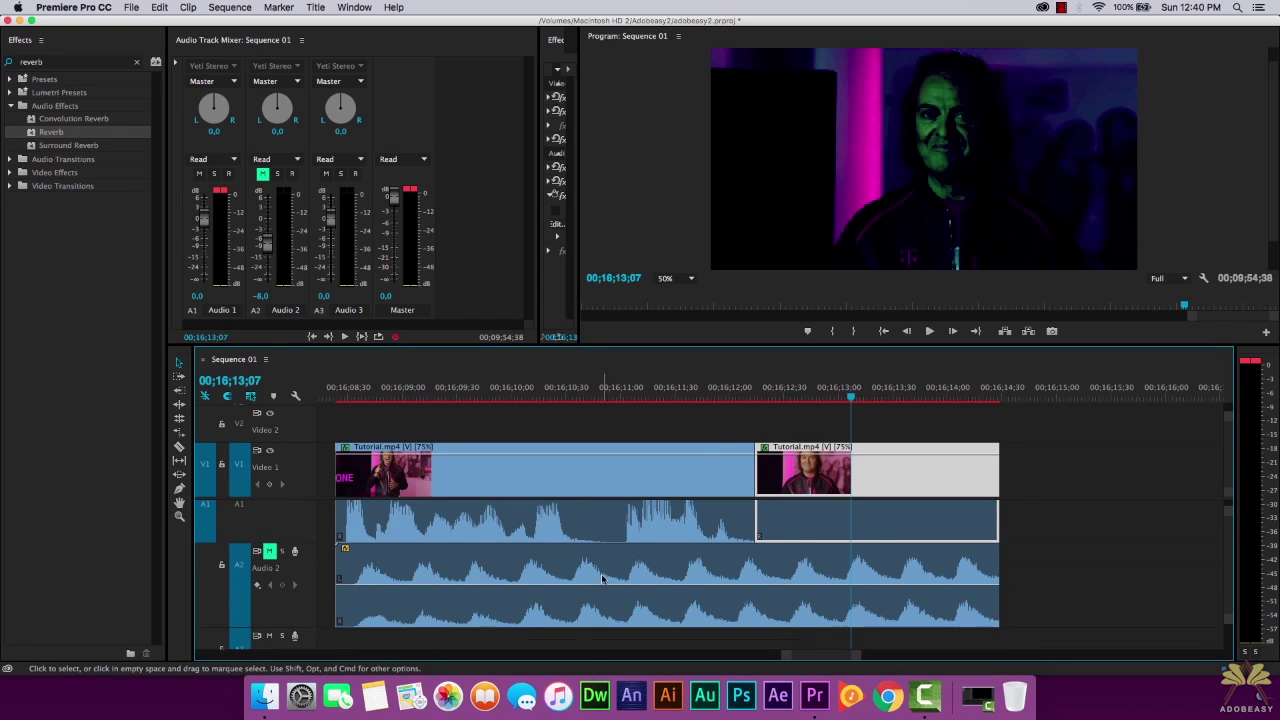
{"action": "left_click", "coordinate": [179, 489]}
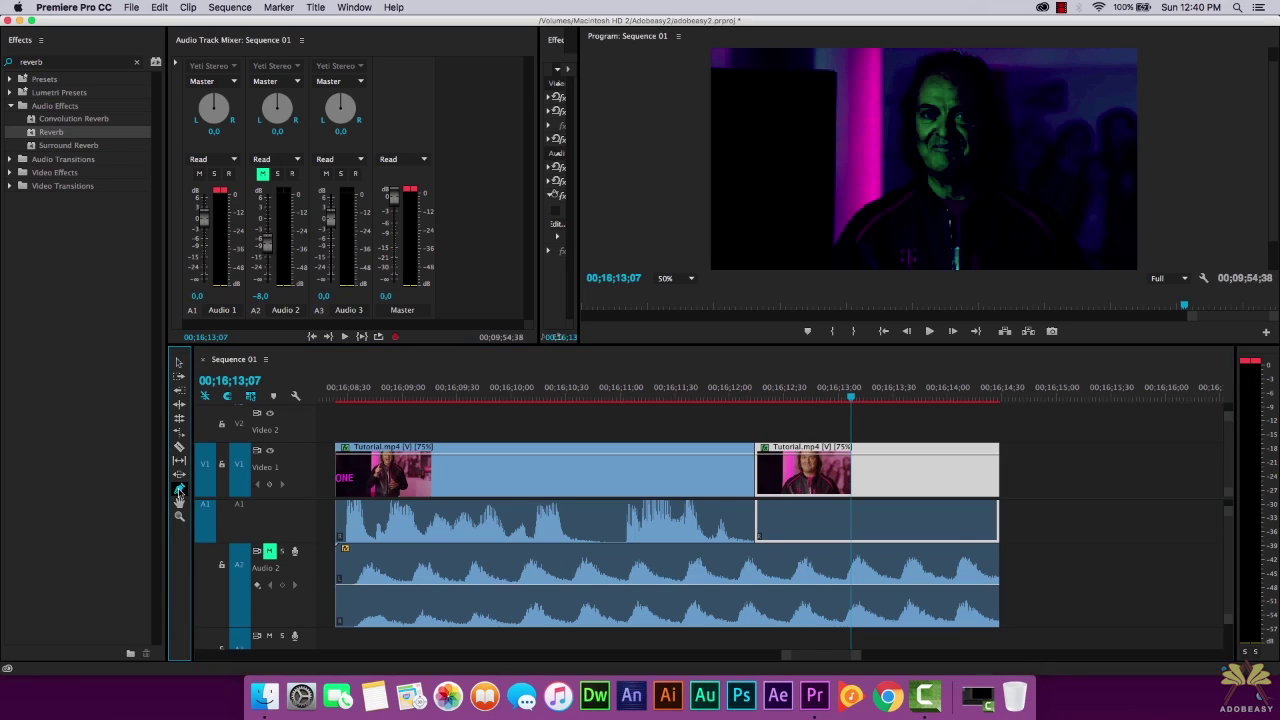
{"action": "left_click", "coordinate": [897, 585]}
{"action": "left_click_drag", "start_coordinate": [970, 586], "coordinate": [992, 618]}
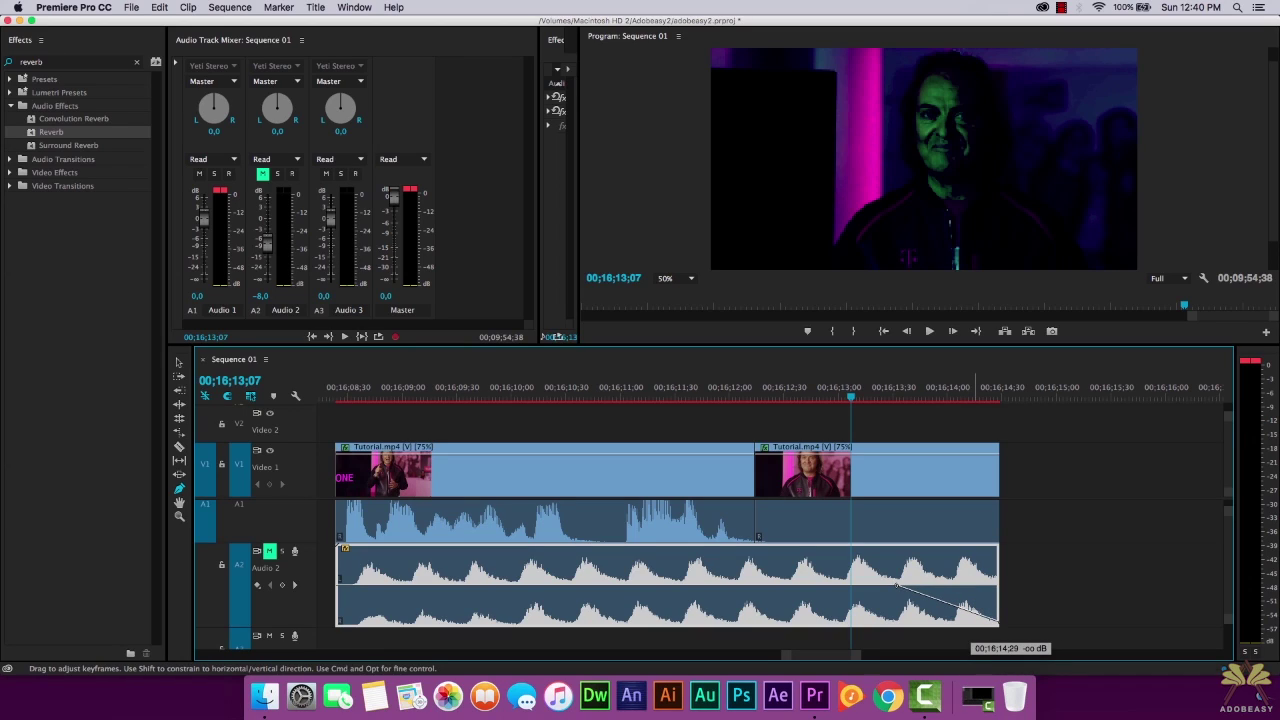
{"action": "left_click_drag", "start_coordinate": [903, 586], "coordinate": [922, 586]}
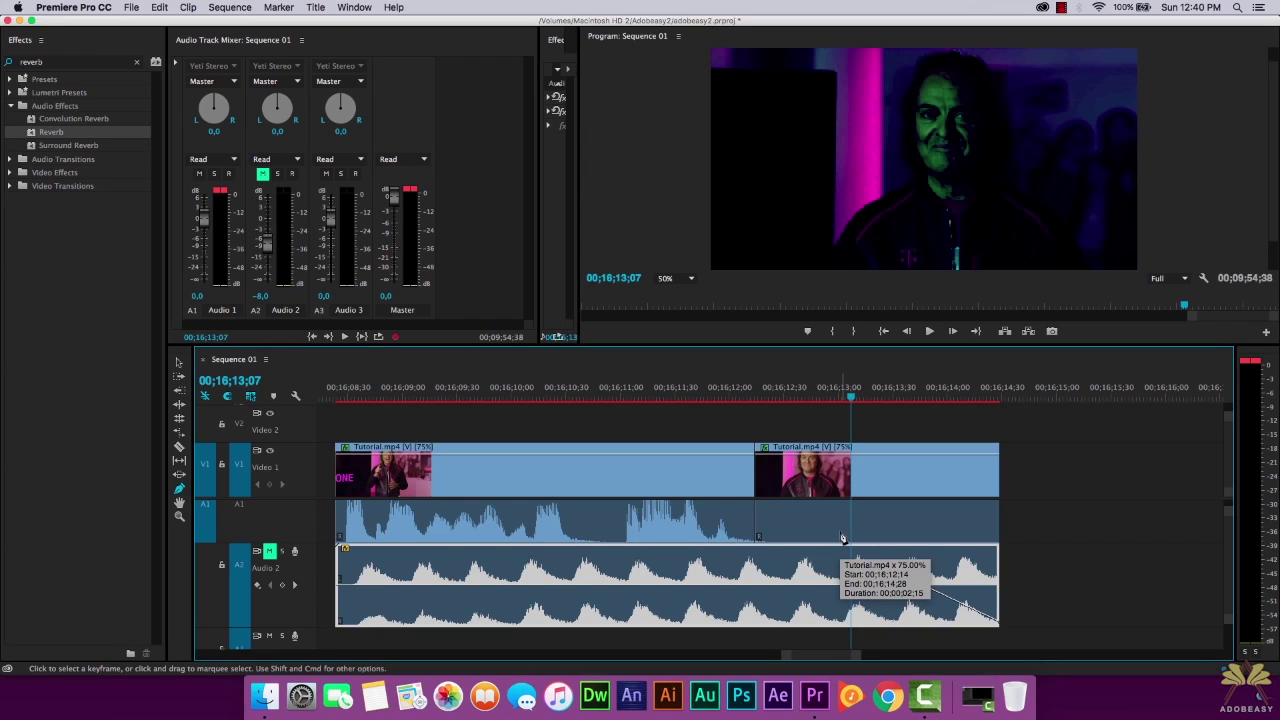
- Unmute Audio 2 and play the sequence from before the first Tutorial.mp4 clip through the audio fade-out
{"action": "key", "text": "Home"}
{"action": "left_click", "coordinate": [266, 553]}
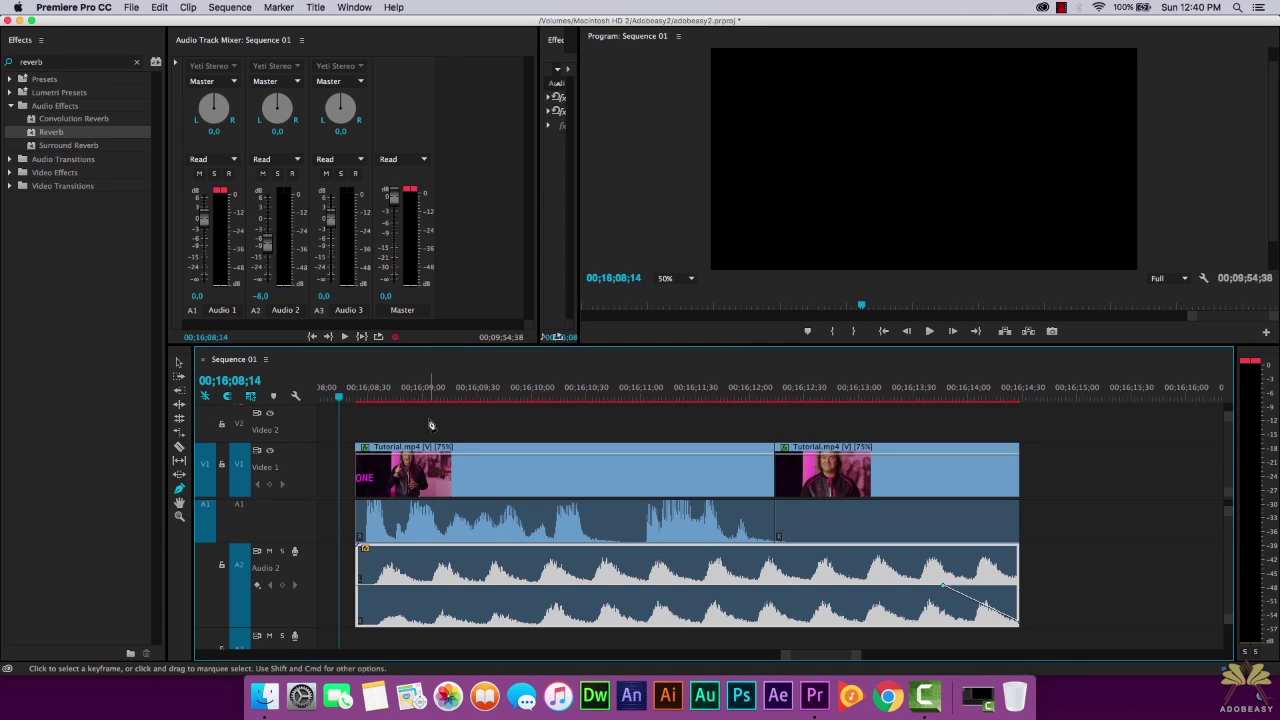
{"action": "key", "text": "space"}
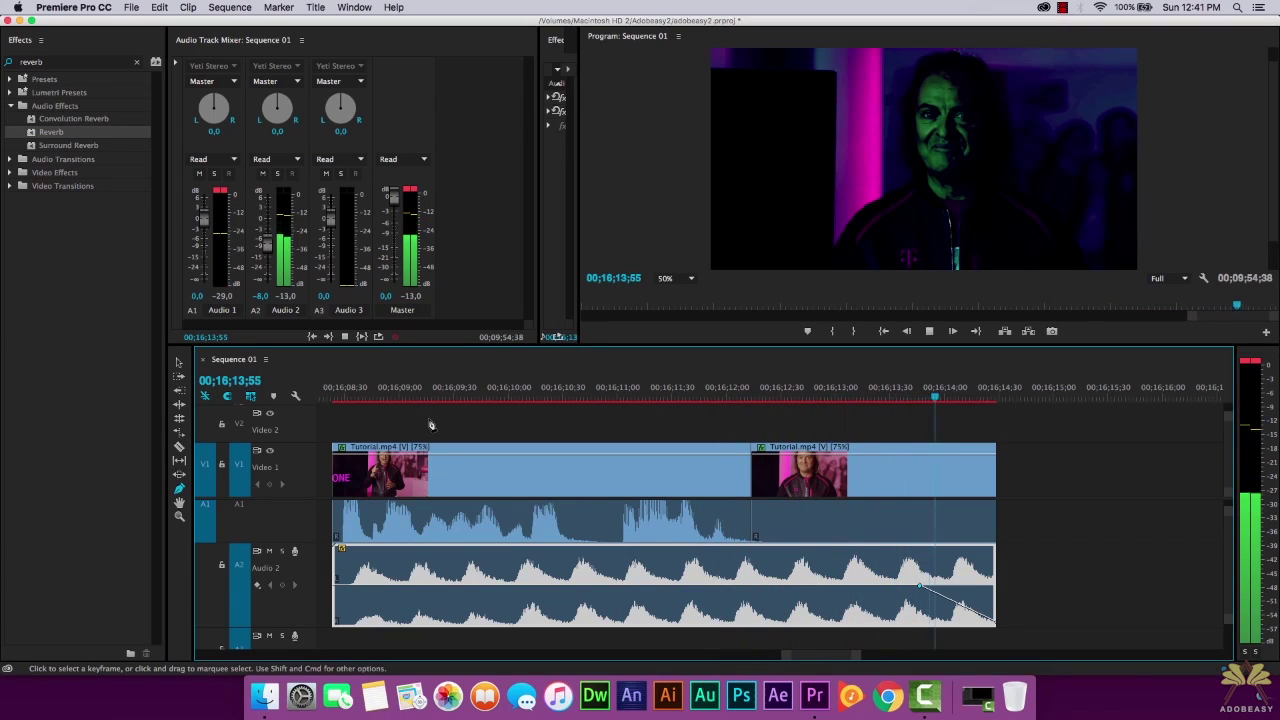
- Return the playhead to near the start of the first Tutorial.mp4 clip, with the timeline zoomed out
{"action": "key", "text": "minus"}
{"action": "key", "text": "minus"}
{"action": "key", "text": "minus"}
{"action": "left_click", "coordinate": [779, 398]}
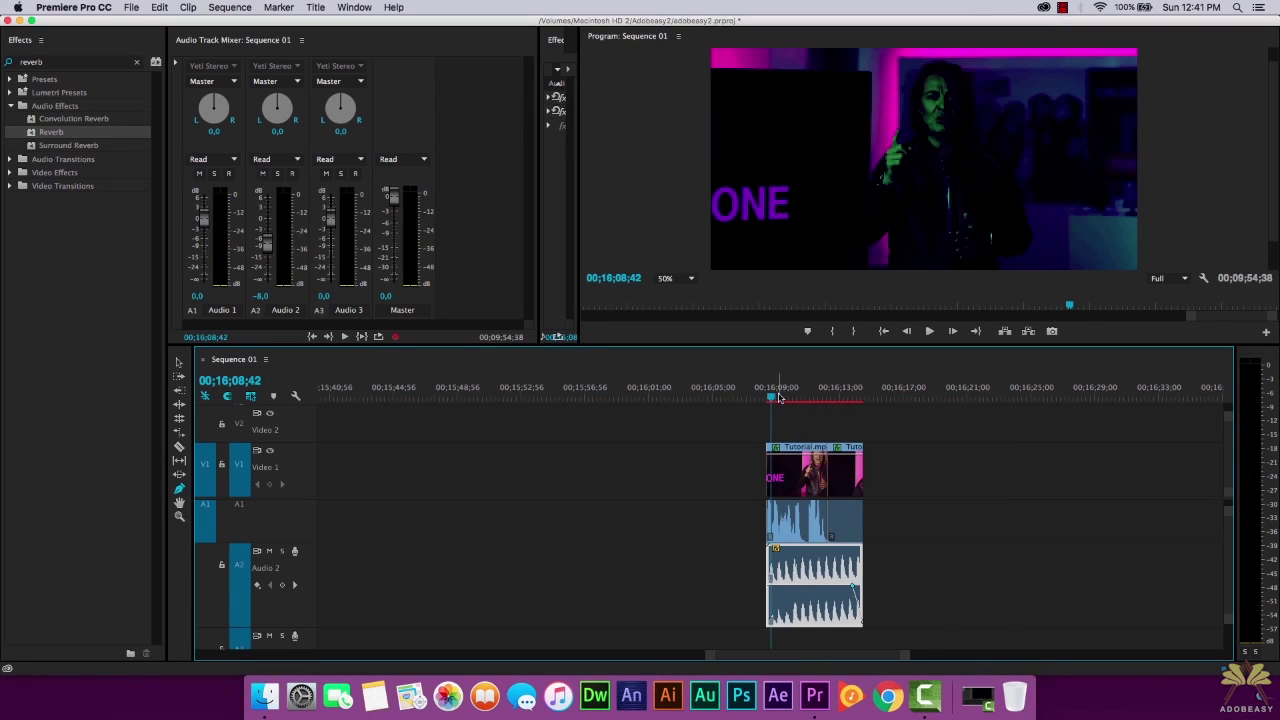